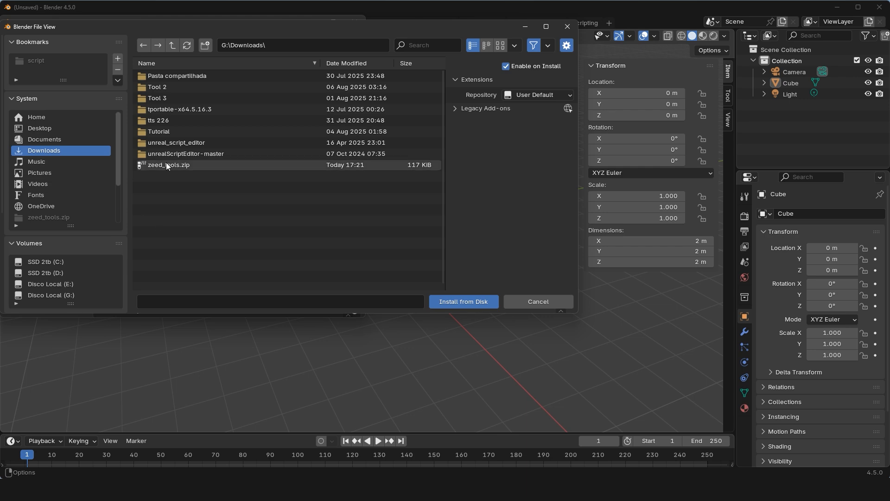
Install the zeed_tools.zip add-on from the Downloads folder, save the preferences and close them.
click(166, 162)
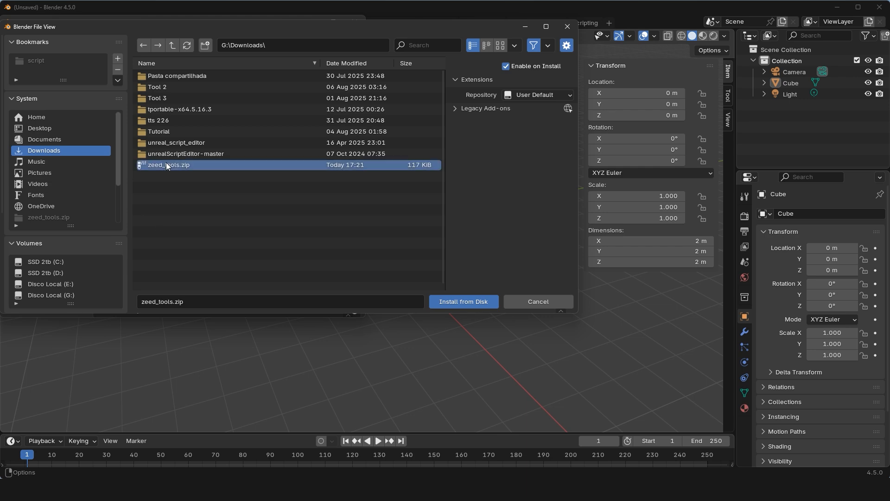
click(471, 304)
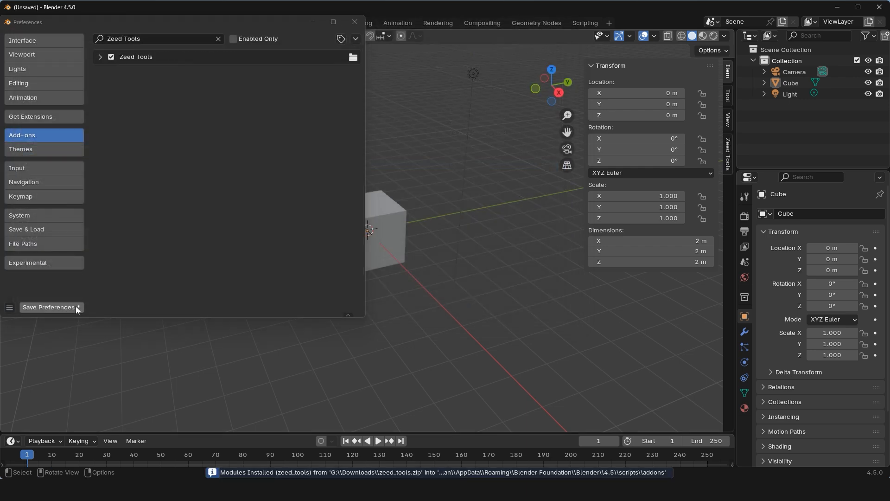
click(54, 307)
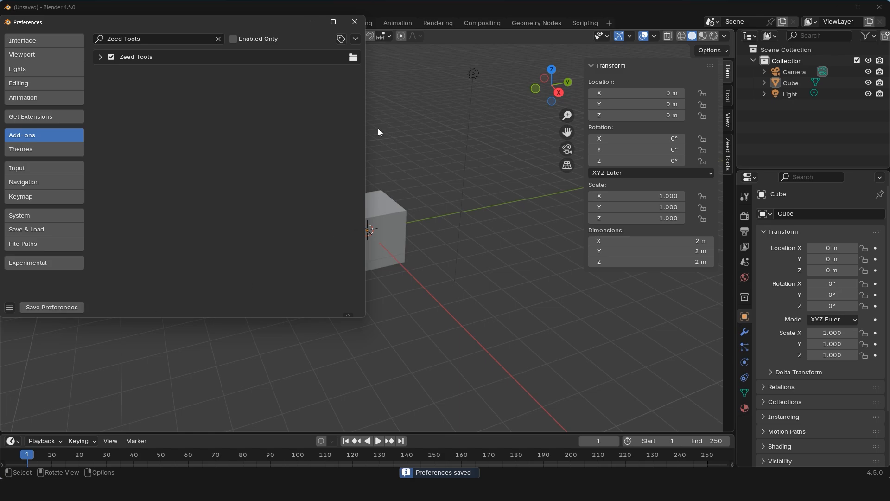
click(352, 17)
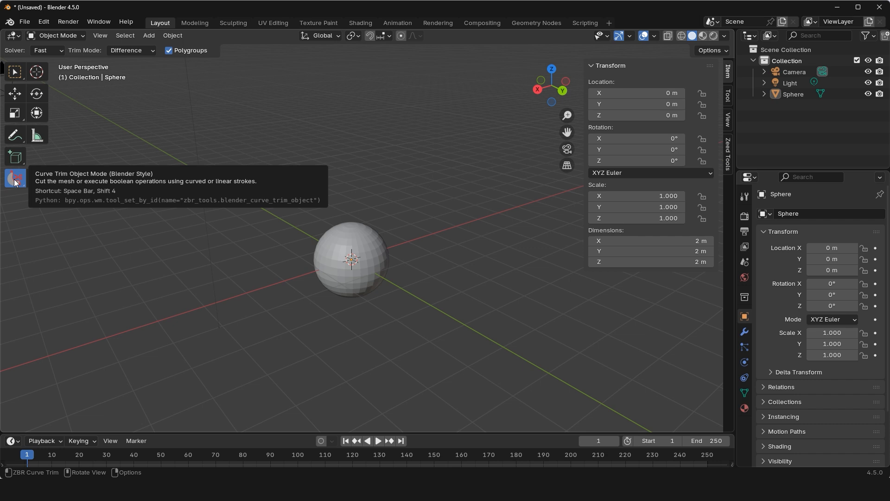
Cut a curved notch from the sphere's upper side in Object Mode with Curve Trim in Difference mode with Polygroups on.
drag(253, 185, 289, 208)
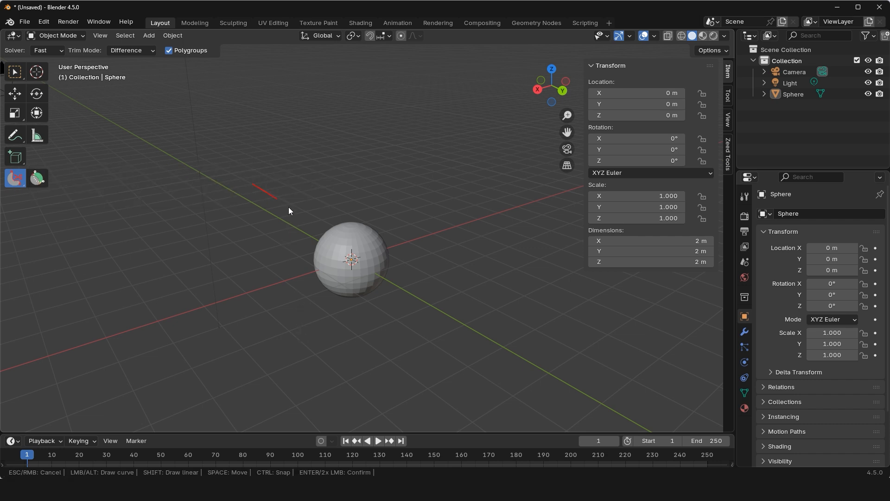
key(Return)
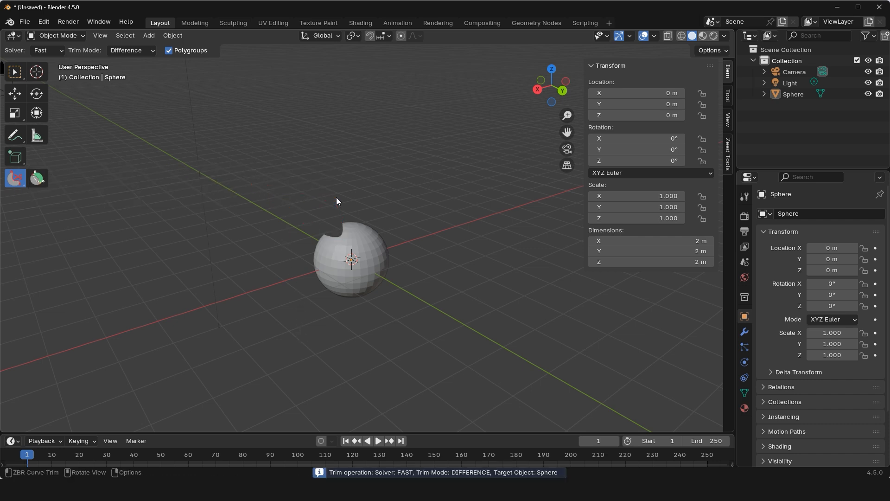
mouse_move(329, 196)
middle_down()
mouse_move(362, 206)
mouse_move(324, 184)
middle_up()
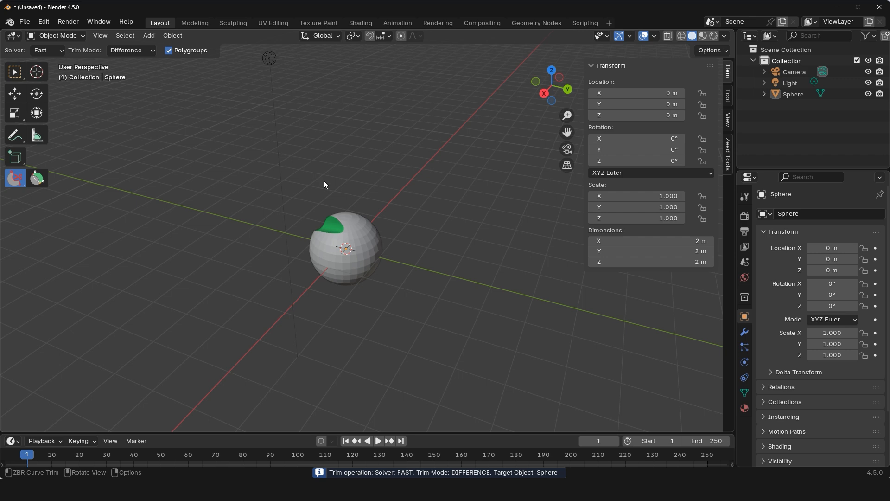
Switch the sphere to Edit Mode and trim a second curved cut beside the first notch with Polygroups on.
click(56, 37)
click(64, 58)
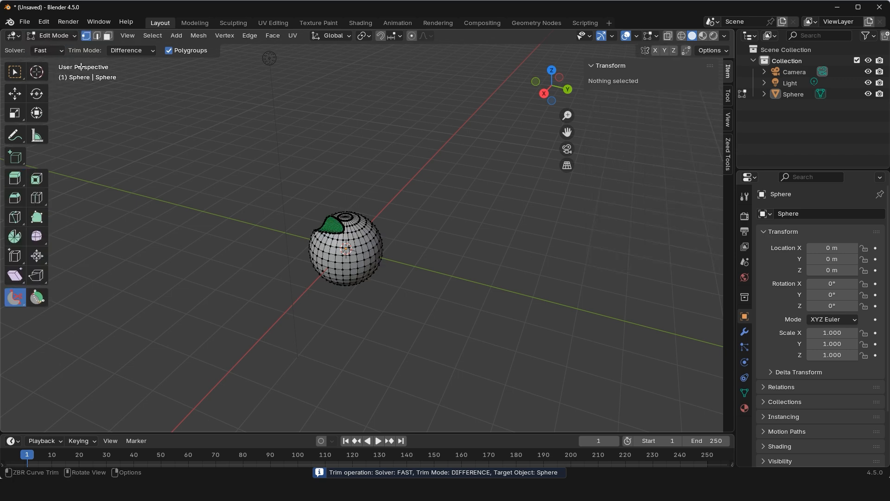
scroll(293, 178, up, 4)
middle_drag(277, 164, 267, 157)
mouse_move(237, 182)
mouse_down()
mouse_move(299, 227)
mouse_move(290, 176)
mouse_up()
middle_drag(291, 176, 326, 176)
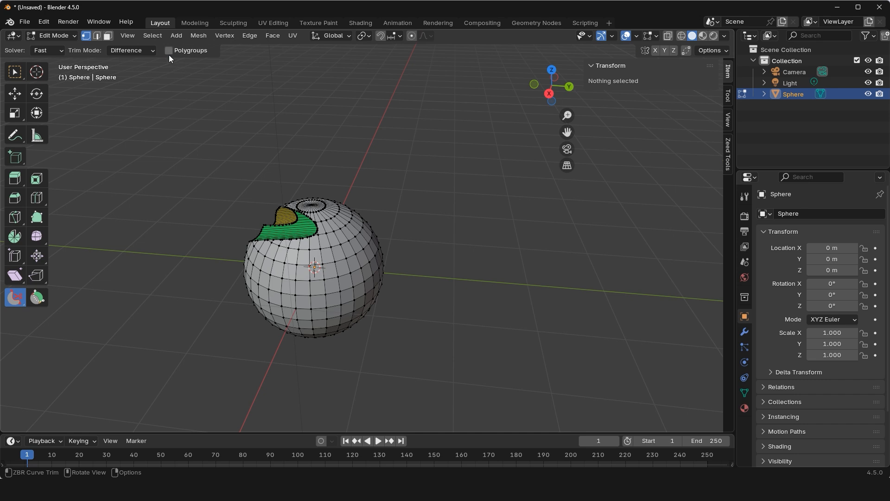
Trim away the coloured cut area with one larger curved notch in Edit Mode with Polygroups off.
middle_drag(229, 255, 215, 252)
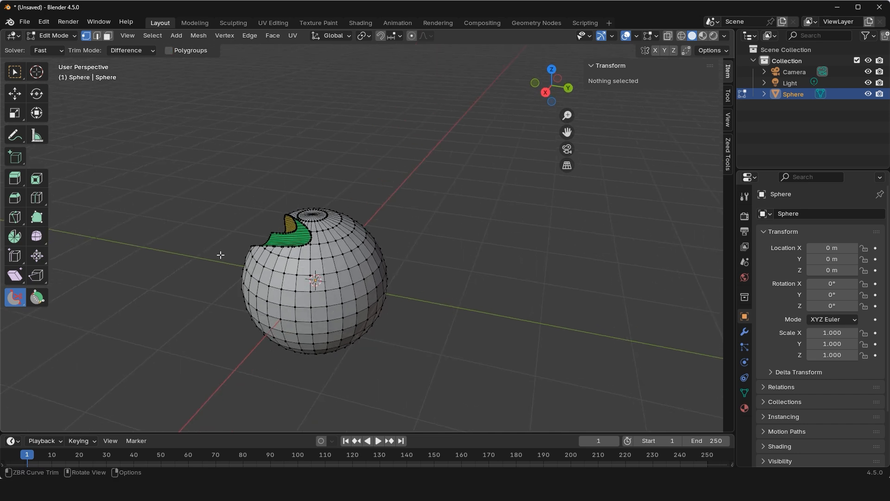
mouse_move(208, 249)
mouse_down()
mouse_move(301, 254)
mouse_move(324, 245)
mouse_move(309, 219)
mouse_up()
double_click(281, 191)
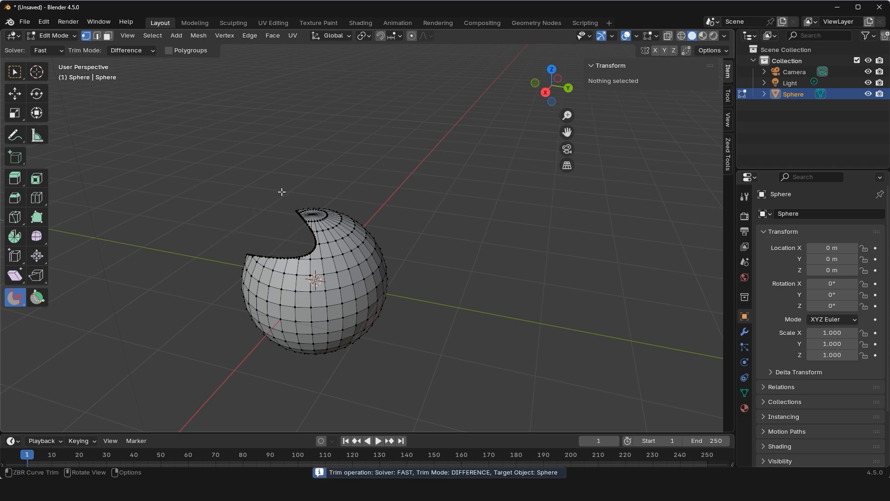
mouse_move(275, 190)
middle_down()
mouse_move(340, 188)
mouse_move(274, 175)
middle_up()
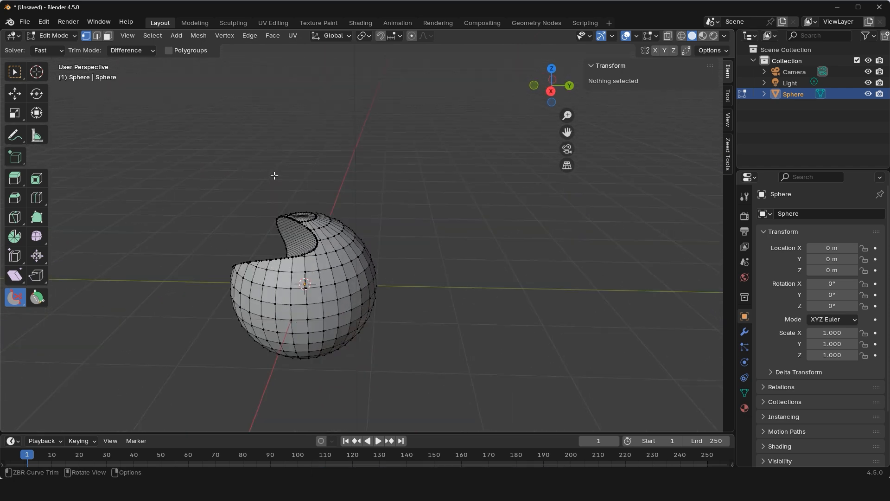
Switch the trimmed sphere to Sculpt Mode.
click(65, 35)
click(52, 71)
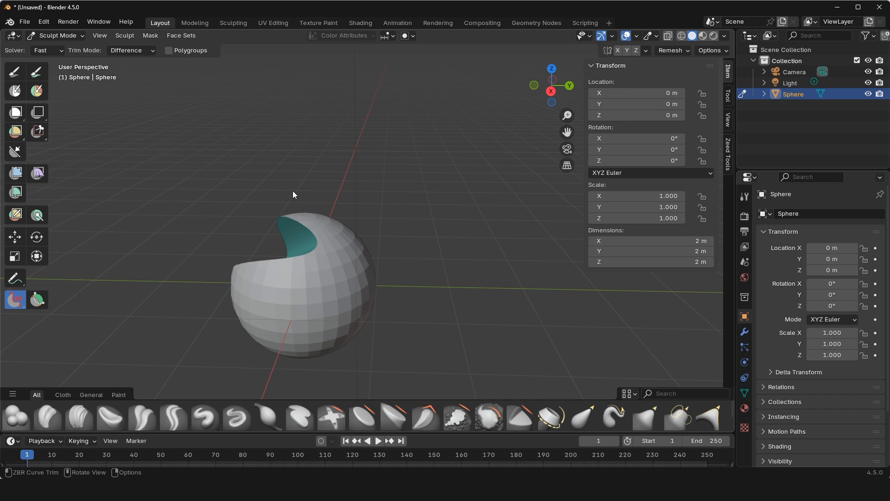
middle_drag(245, 165, 291, 169)
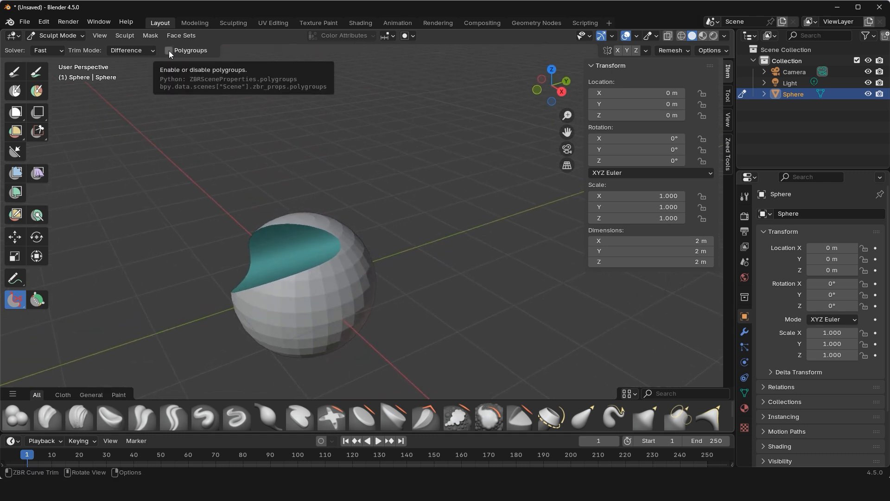
Trim another piece from the upper notch in Sculpt Mode with Polygroups off, and return to Edit Mode.
mouse_move(241, 153)
middle_down()
mouse_move(273, 198)
mouse_move(252, 204)
mouse_move(241, 230)
mouse_move(258, 212)
mouse_move(242, 229)
middle_up()
click(242, 229)
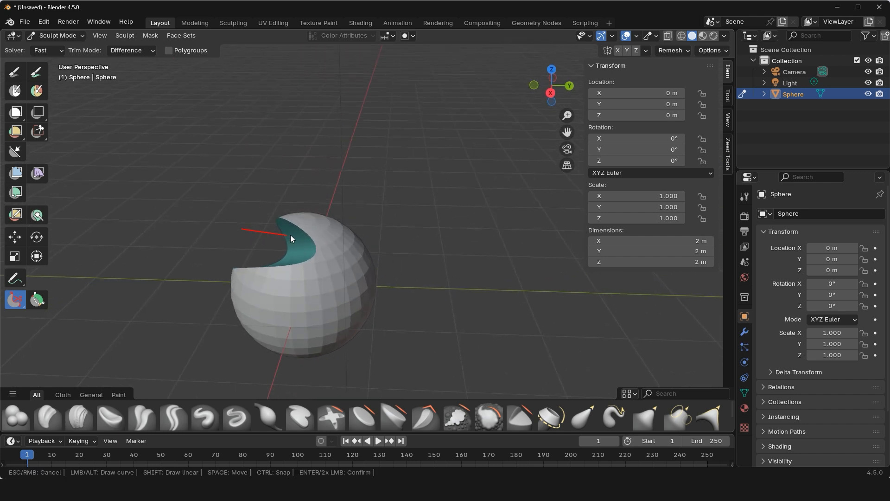
double_click(281, 185)
mouse_move(279, 183)
middle_down()
mouse_move(354, 181)
mouse_move(293, 172)
middle_up()
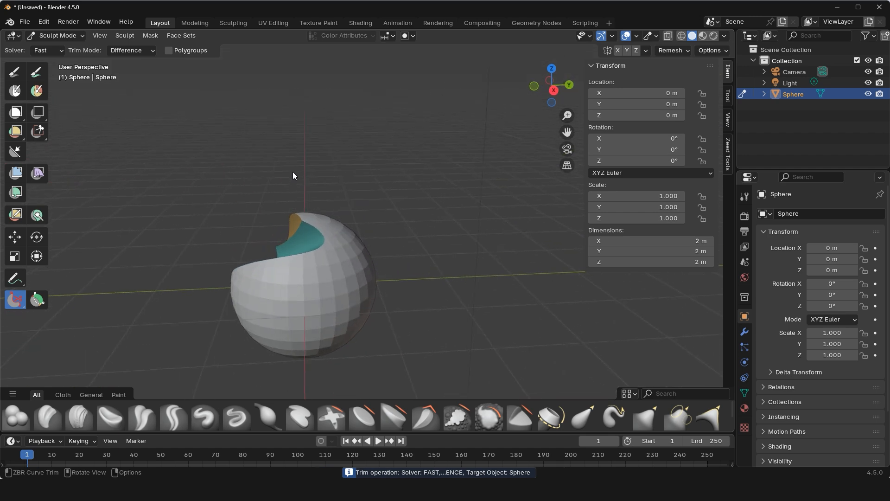
middle_drag(126, 70, 75, 55)
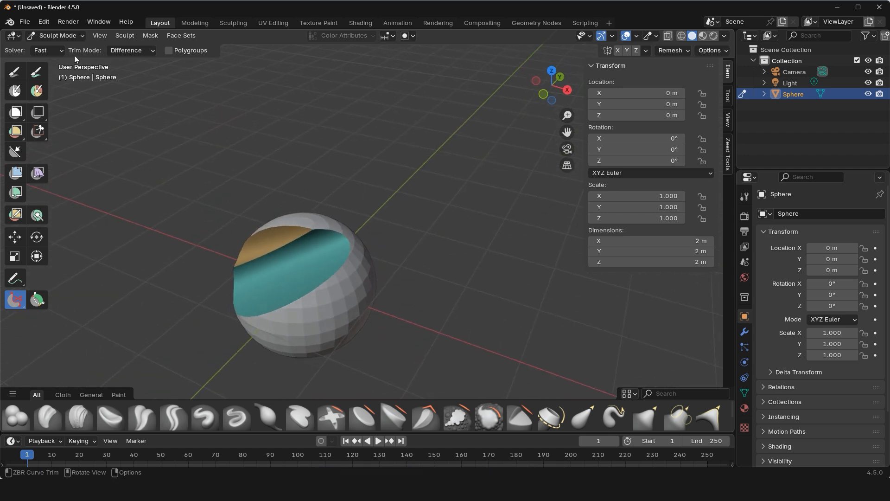
click(55, 35)
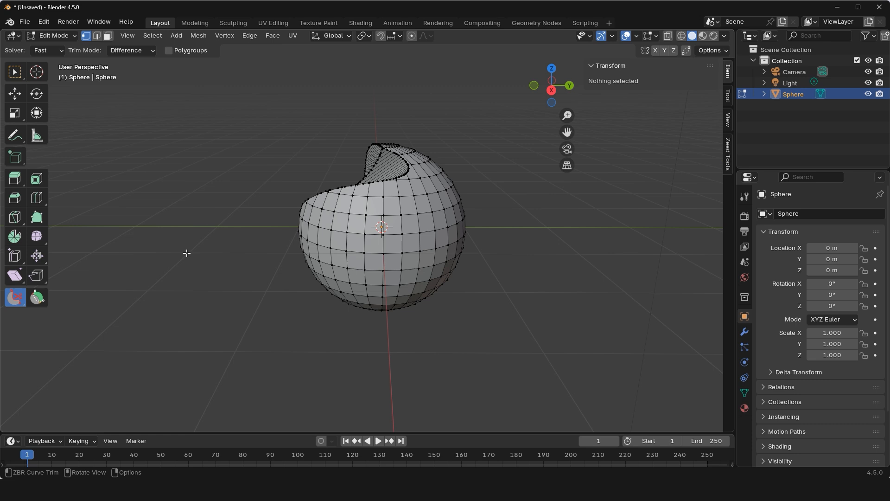
click(179, 254)
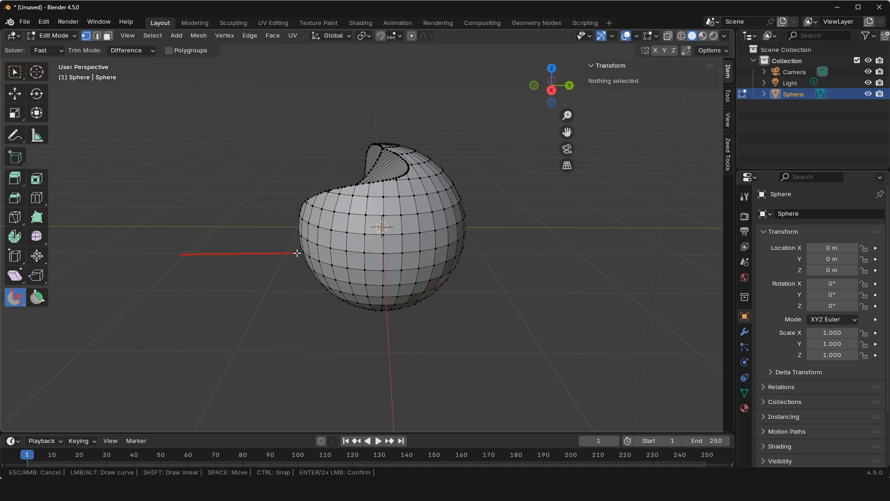
key(space)
click(338, 259)
key(space)
click(315, 215)
shift+click(333, 207)
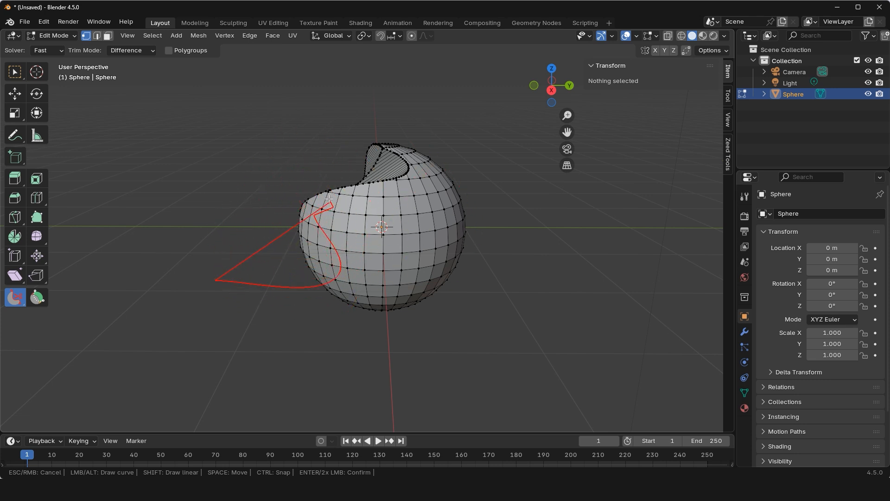
right_click(236, 251)
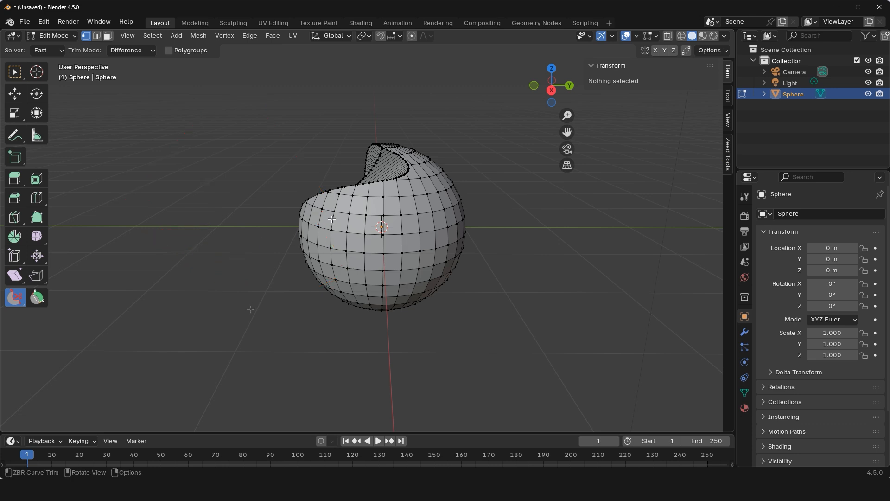
Try cutting a zigzag notch into the sphere's side with straight trim lines using the Fast solver, and undo it.
click(240, 332)
click(363, 244)
click(317, 243)
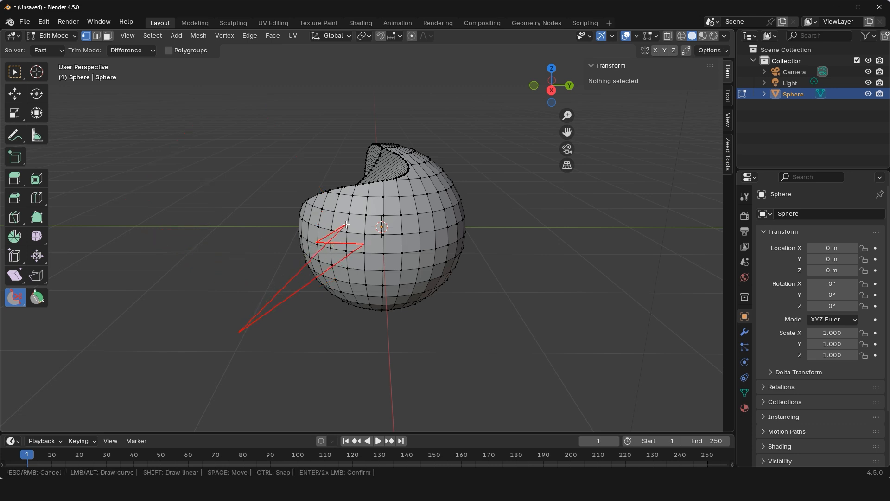
click(346, 224)
double_click(204, 190)
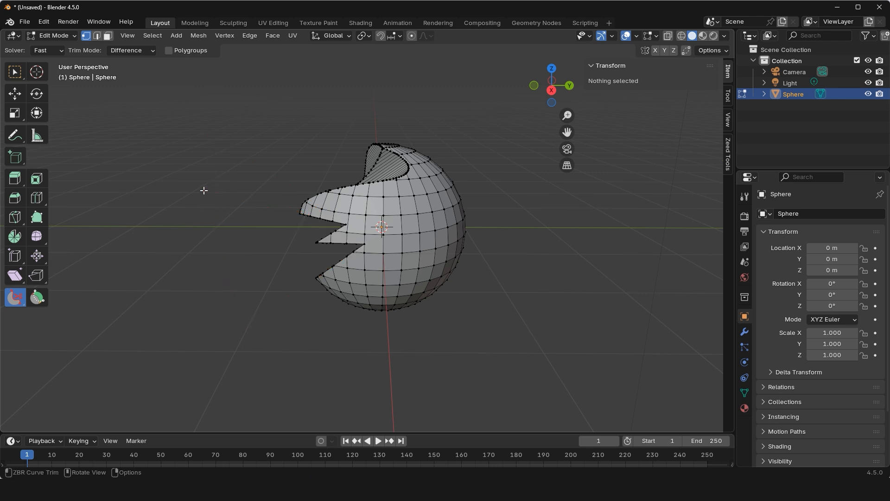
middle_drag(235, 189, 339, 228)
scroll(339, 229, up, 3)
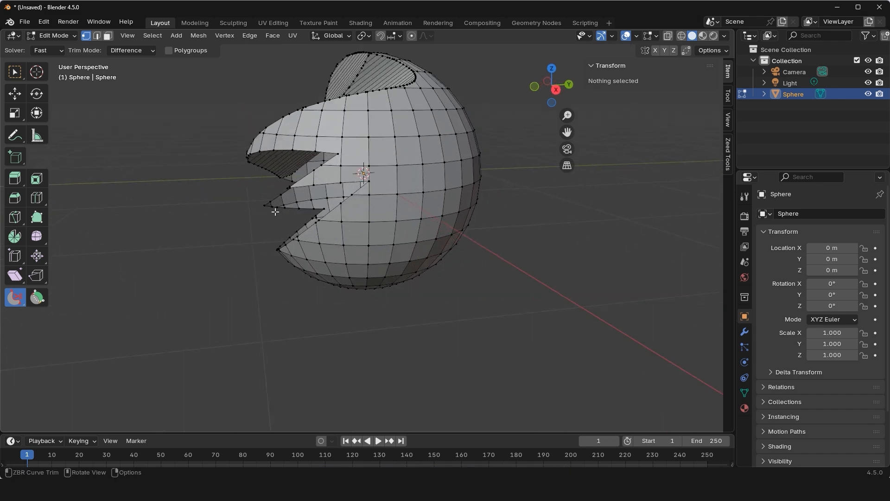
middle_drag(276, 212, 301, 197)
key(ctrl+z)
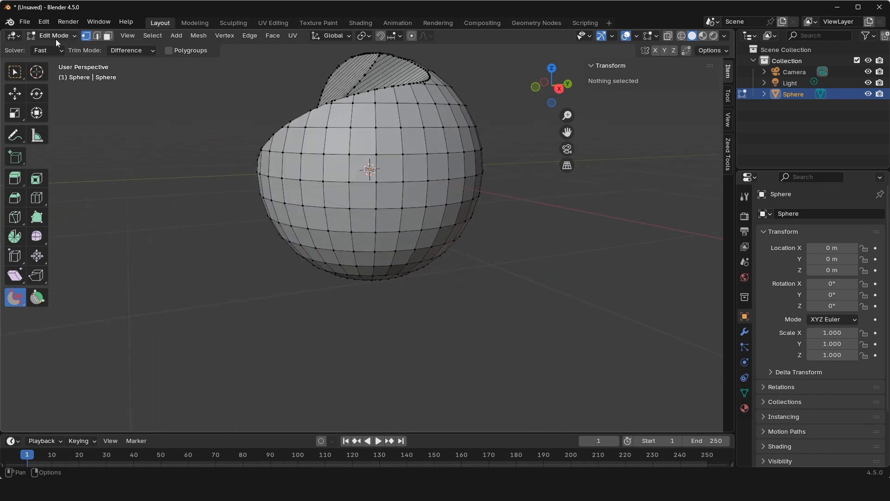
Set the solver to Exact and cut a jagged, multi-toothed notch into the sphere's side below the upper notch.
click(49, 51)
click(42, 73)
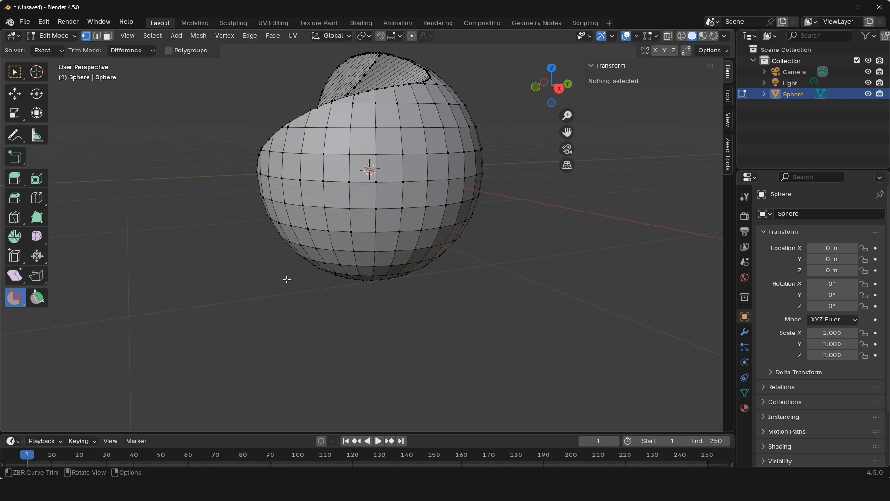
mouse_move(255, 304)
mouse_down()
mouse_move(336, 230)
mouse_move(303, 236)
mouse_move(295, 211)
mouse_move(324, 178)
mouse_move(284, 196)
mouse_move(306, 151)
mouse_move(201, 188)
mouse_up()
double_click(198, 188)
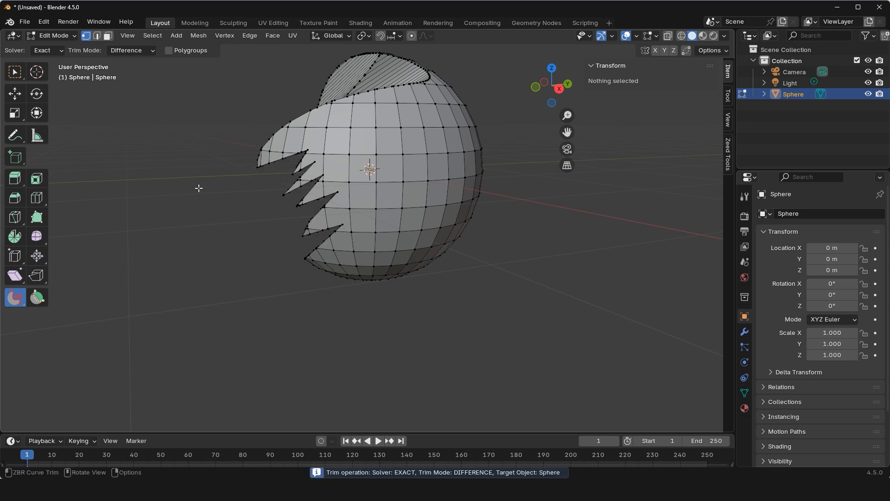
middle_drag(276, 179, 287, 168)
Trim an irregular, partly curved outline out of the sphere's side opposite the jagged teeth.
mouse_move(492, 94)
mouse_down()
mouse_move(468, 154)
mouse_move(475, 208)
mouse_move(420, 216)
mouse_move(536, 236)
mouse_up()
double_click(536, 235)
middle_drag(523, 183, 319, 248)
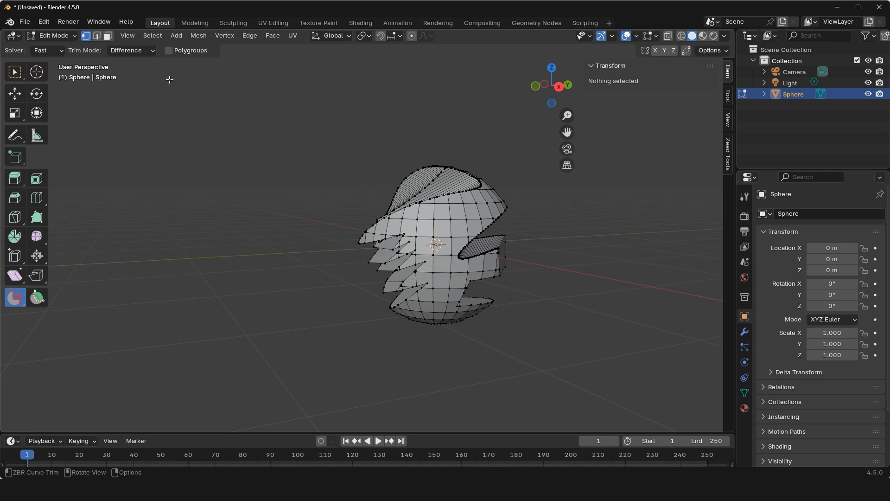
Set the trim mode to Union and add two drawn shapes, a wavy block beside the sphere and a wedge overlapping its upper side.
click(142, 54)
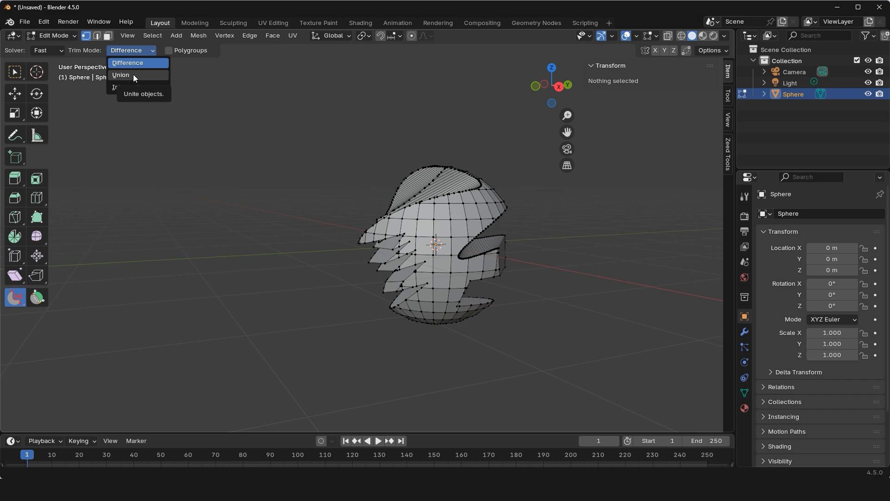
click(133, 75)
drag(212, 222, 287, 224)
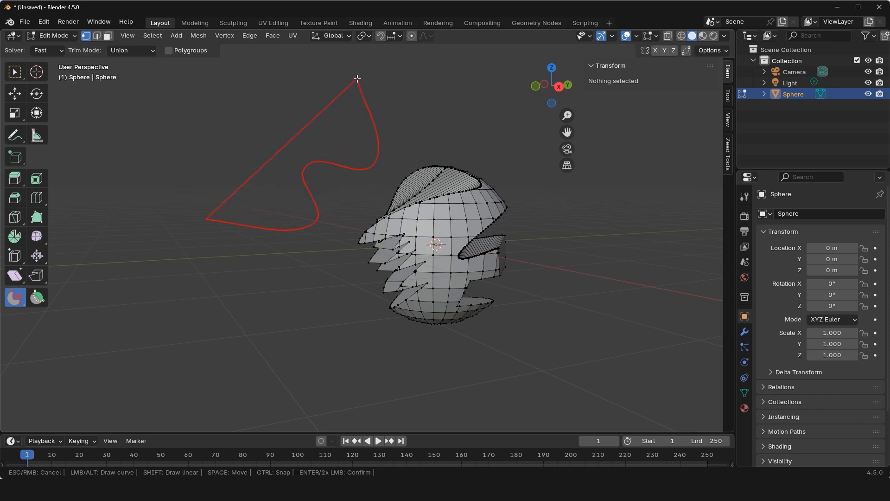
double_click(169, 109)
middle_drag(226, 136, 417, 123)
shift+middle_drag(417, 123, 286, 109)
drag(346, 104, 346, 197)
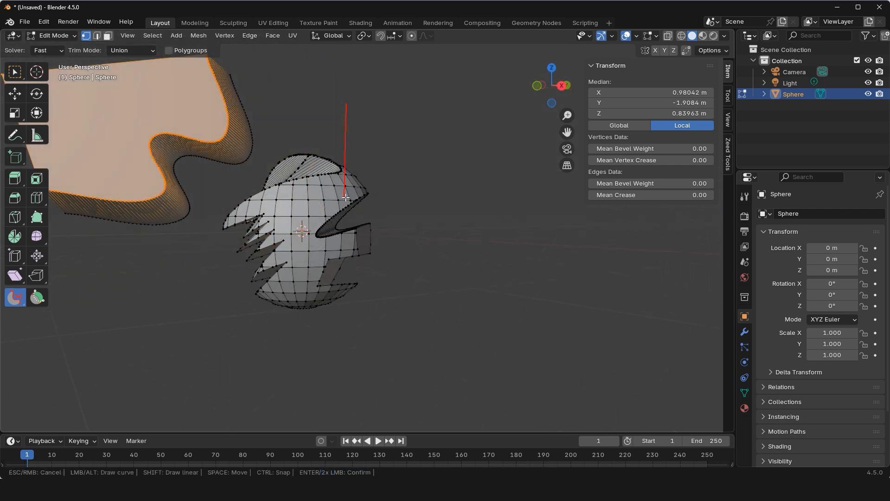
double_click(433, 123)
Set the trim mode to Intersect and apply a large curved outline drawn across the sphere and both added shapes.
click(139, 51)
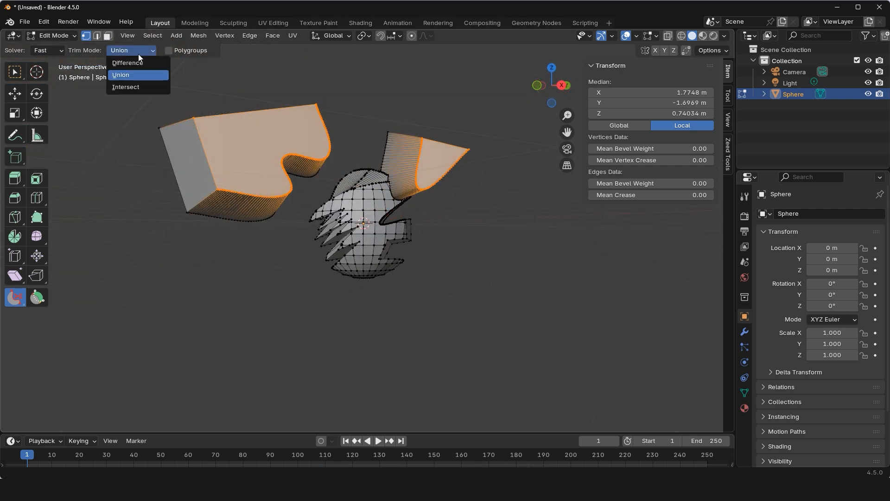
click(131, 87)
click(217, 88)
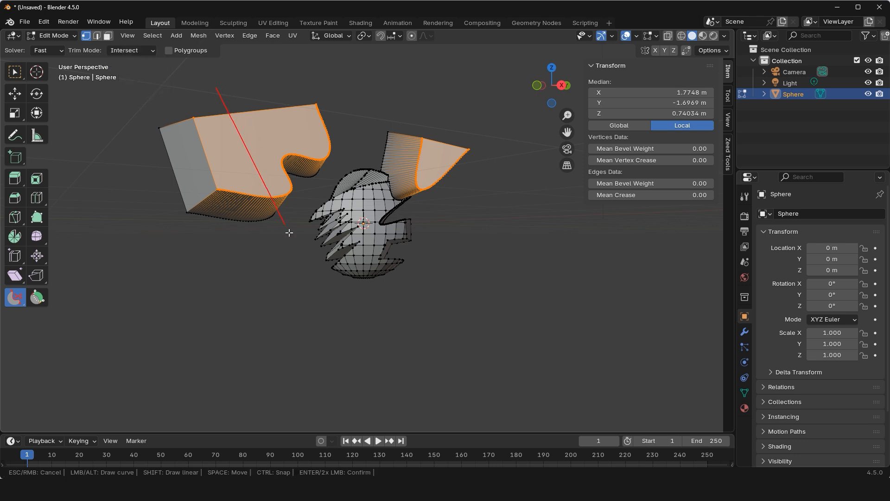
mouse_move(290, 233)
mouse_down()
mouse_move(305, 268)
mouse_move(431, 166)
mouse_move(352, 135)
mouse_up()
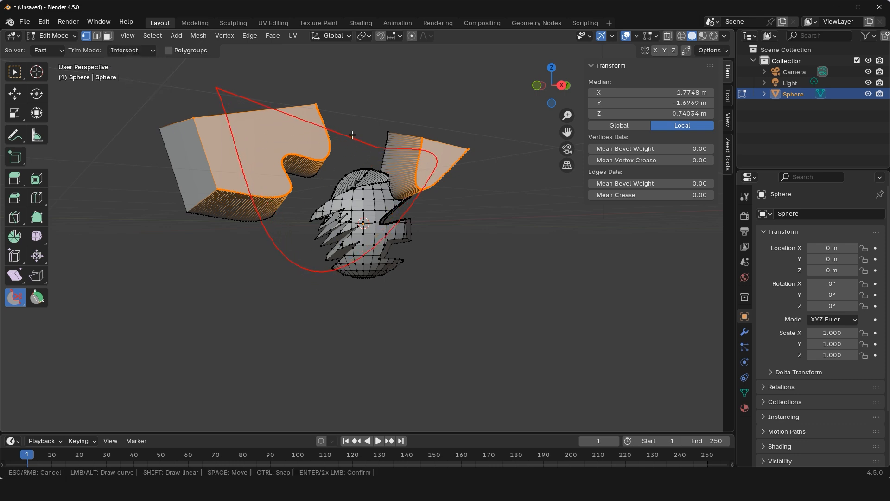
double_click(345, 78)
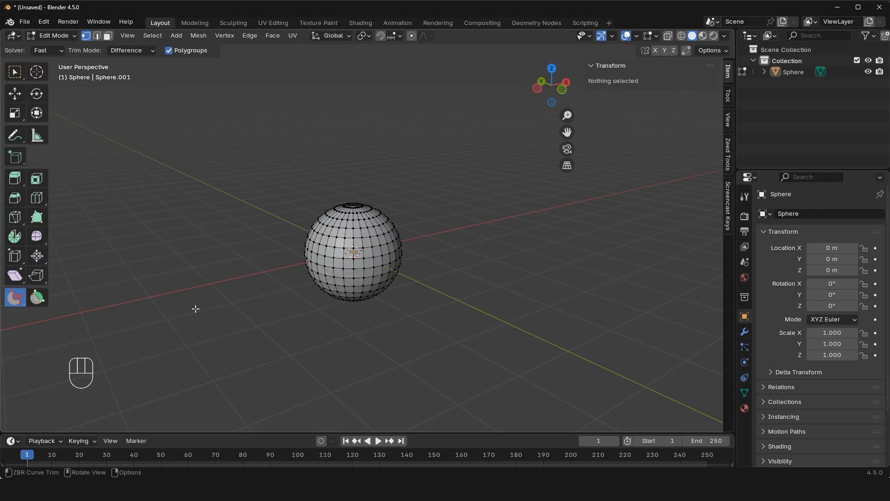
With the Slice Curve ZBR tool, cut a rounded notch out of the sphere's side and trim off its top along a bent line.
drag(14, 297, 52, 314)
click(60, 322)
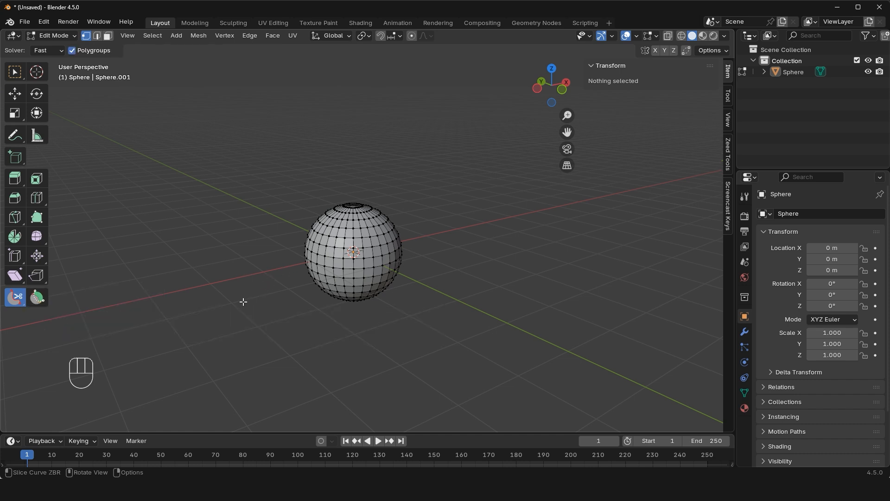
mouse_move(244, 302)
mouse_down()
mouse_move(327, 260)
mouse_move(260, 203)
mouse_up()
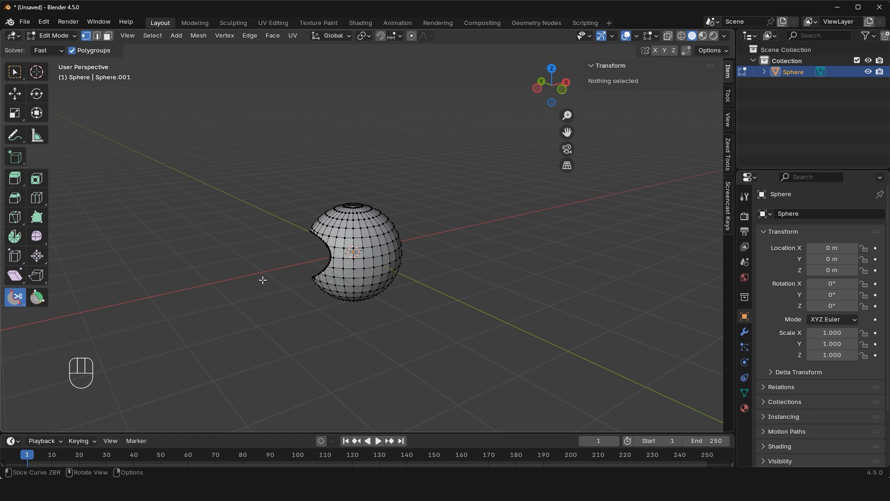
mouse_move(262, 280)
mouse_down()
mouse_move(358, 200)
mouse_move(420, 204)
mouse_up()
middle_drag(417, 202, 428, 200)
middle_drag(370, 244, 287, 265)
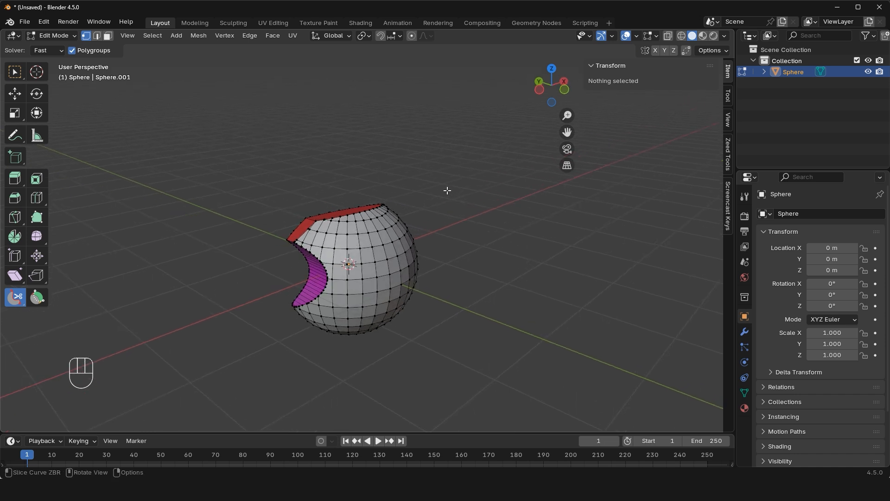
Draw a slanted straight cut across the sphere's side opposite the notch, flip its cut direction several times and apply it.
mouse_move(447, 190)
mouse_down()
mouse_move(363, 351)
mouse_move(359, 400)
mouse_up()
key(f)
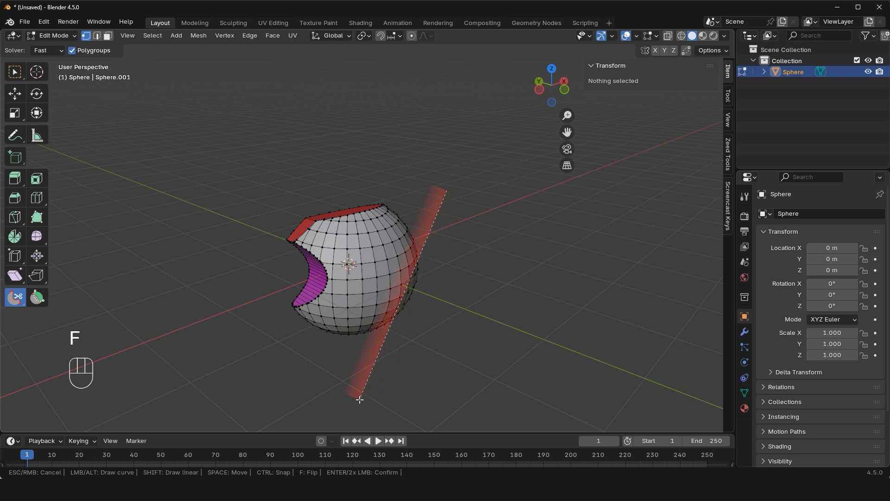
key(f)
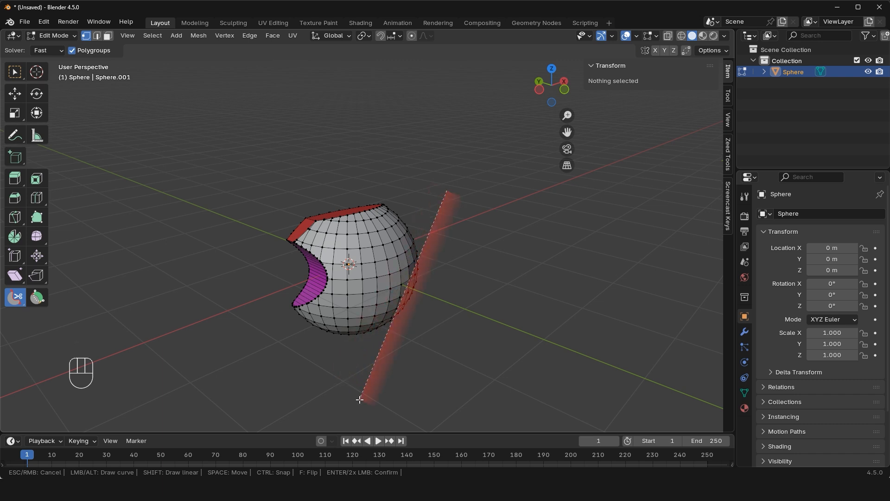
key(f)
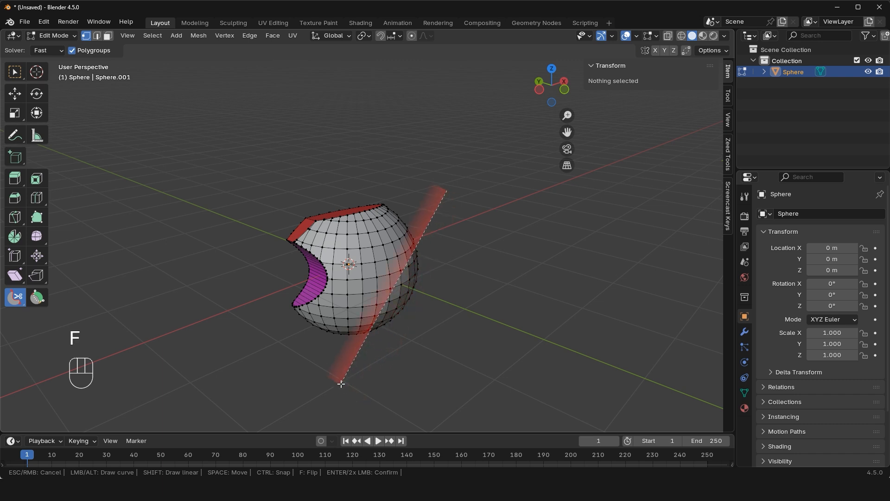
double_click(342, 384)
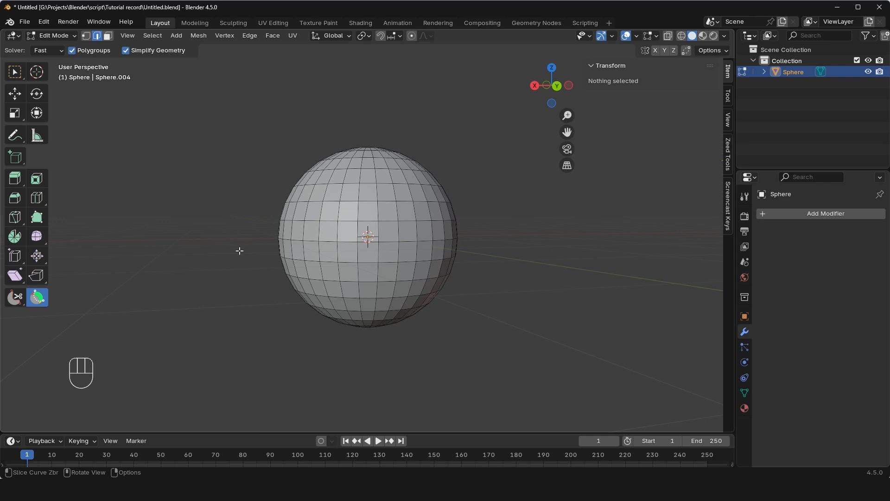
Slice two curved polygroup patches into the sphere's upper half, one on the upper side and one at the top.
click(240, 177)
click(331, 203)
double_click(320, 121)
click(355, 110)
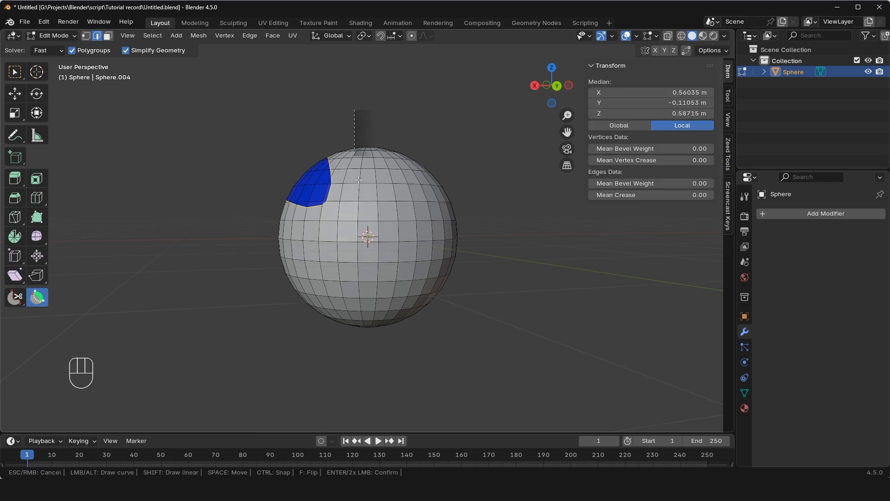
click(369, 199)
click(430, 124)
double_click(430, 123)
Slice two more polygroup patches into the opposite side of the sphere, one above and one below its middle.
click(483, 143)
click(414, 226)
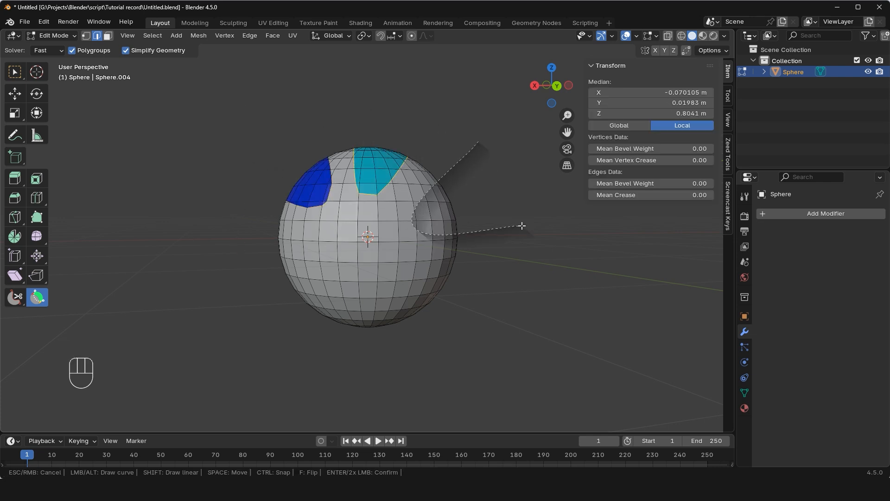
double_click(521, 226)
click(500, 288)
click(393, 270)
double_click(454, 339)
Slice a large curved patch into the sphere's lower side, and draw a long curve sweeping across its middle as another slice.
click(279, 354)
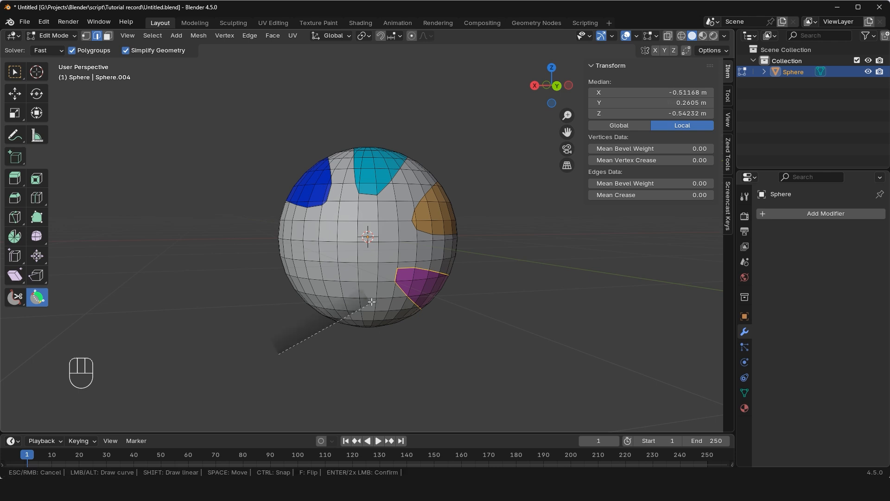
click(372, 296)
double_click(252, 217)
click(319, 93)
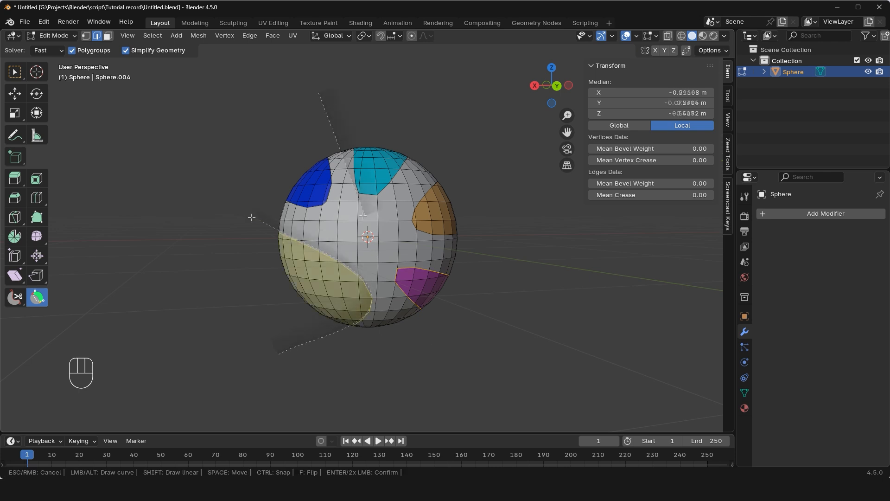
click(363, 216)
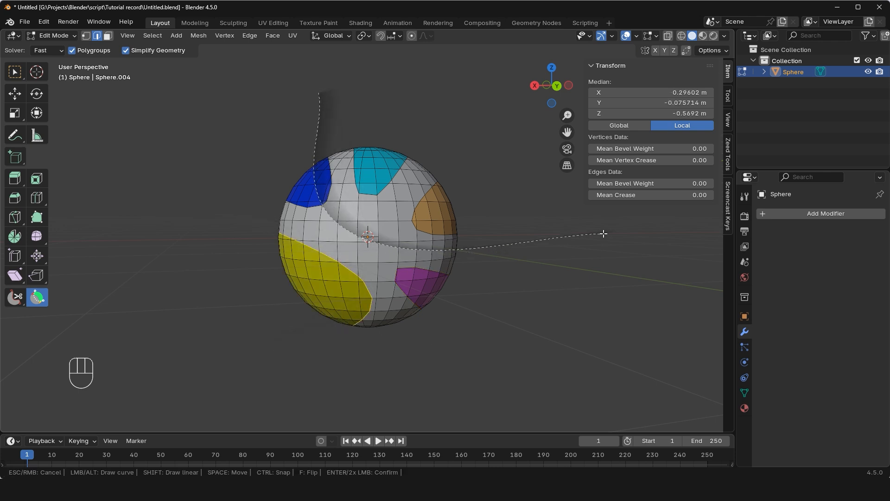
key(Return)
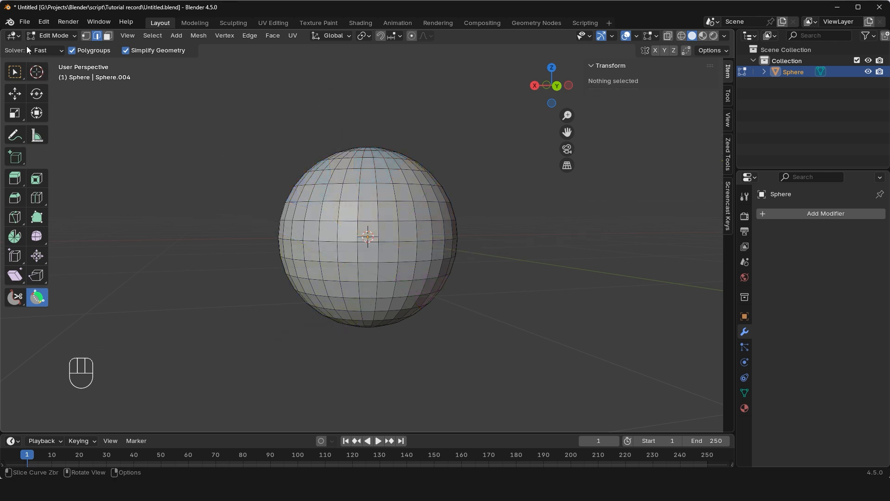
In Sculpt Mode with Polygroups turned off, slice several curved regions into the sphere's top, side, bottom and middle.
click(49, 35)
click(51, 72)
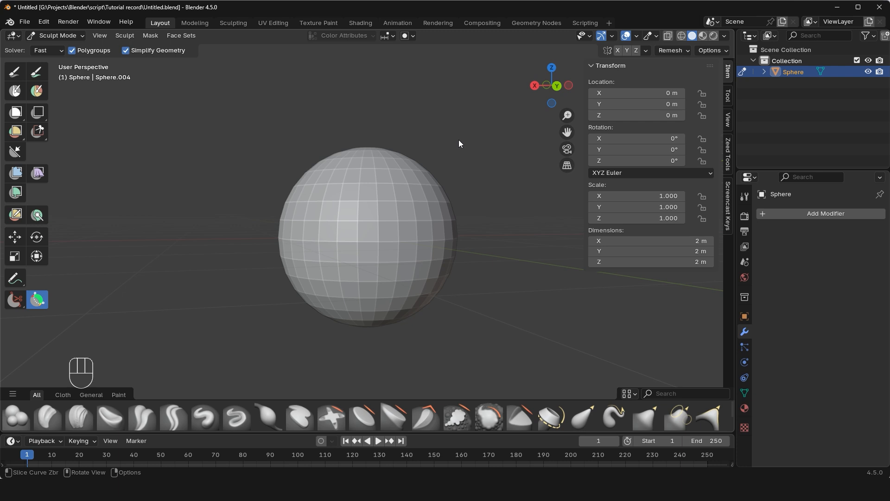
click(71, 51)
mouse_move(299, 156)
mouse_down()
mouse_move(466, 131)
mouse_move(482, 272)
mouse_up()
drag(446, 348, 301, 349)
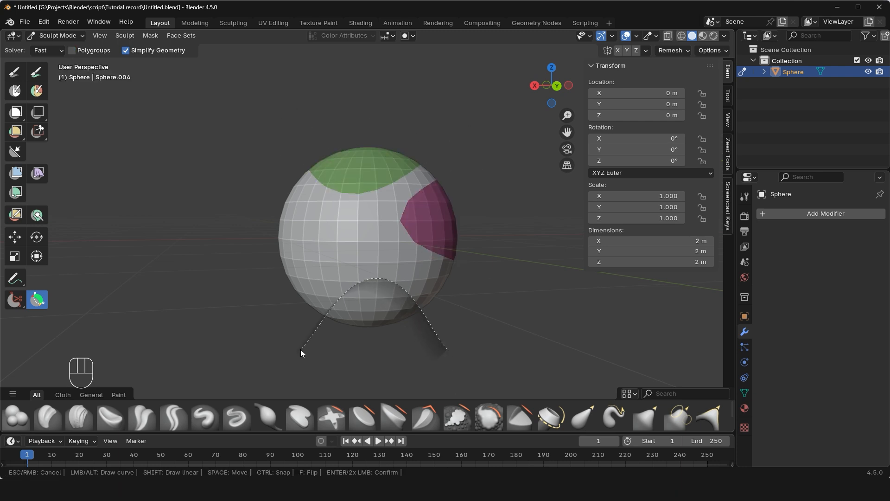
double_click(300, 349)
mouse_move(320, 320)
mouse_down()
mouse_move(438, 162)
mouse_move(429, 277)
mouse_up()
drag(429, 276, 305, 365)
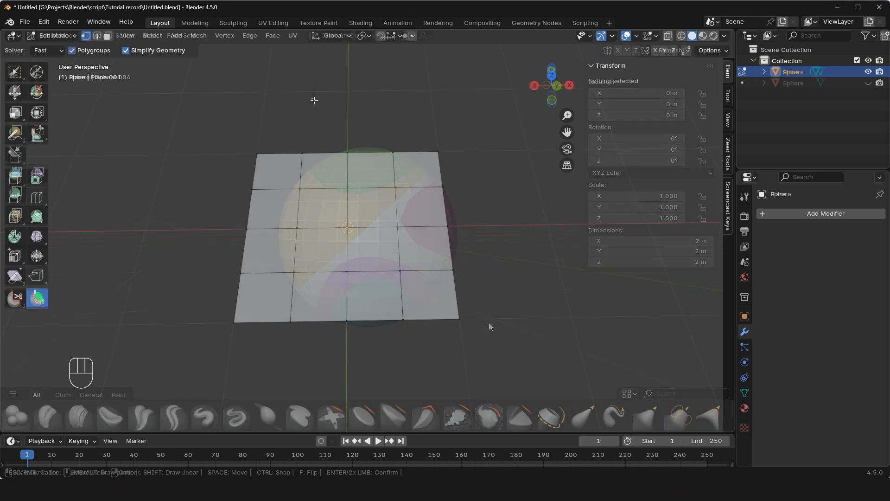
Slice a curve across the plane's far corner, and slice a second curve across the plane with Simplify Geometry turned off.
mouse_move(313, 98)
mouse_down()
mouse_move(354, 210)
mouse_move(497, 181)
mouse_up()
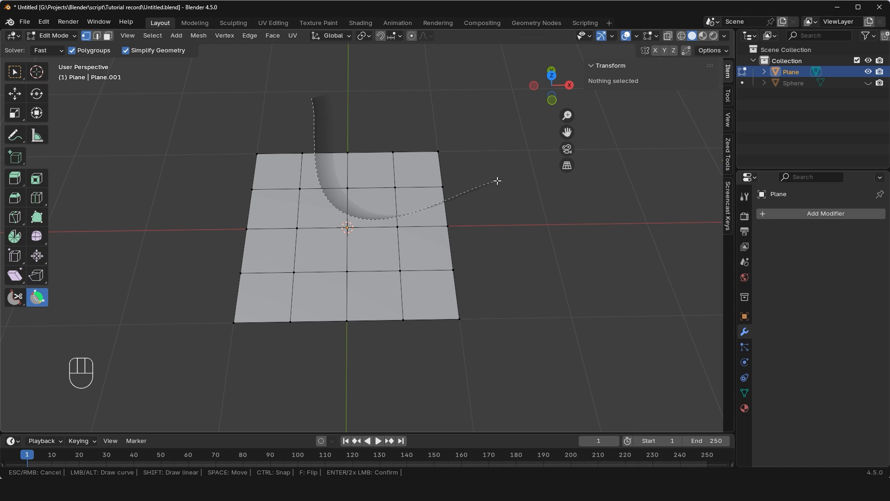
double_click(497, 181)
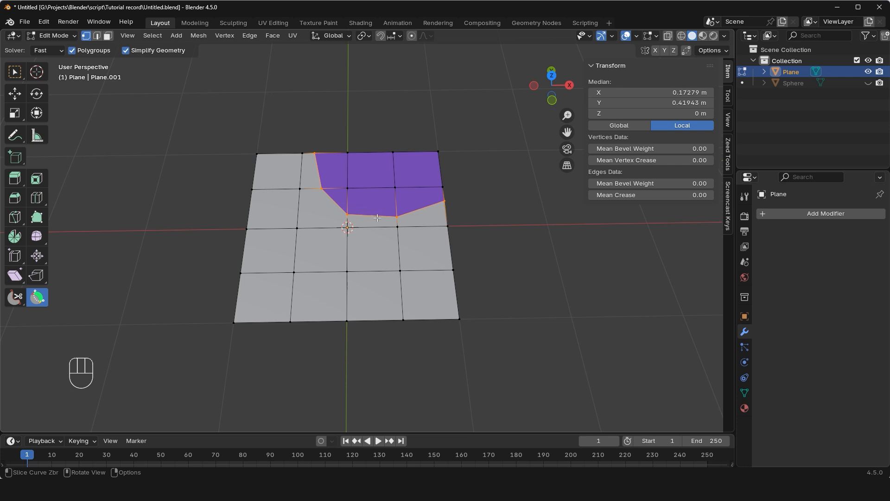
click(125, 51)
click(268, 126)
mouse_move(309, 249)
mouse_down()
mouse_move(385, 262)
mouse_move(479, 228)
mouse_up()
double_click(480, 227)
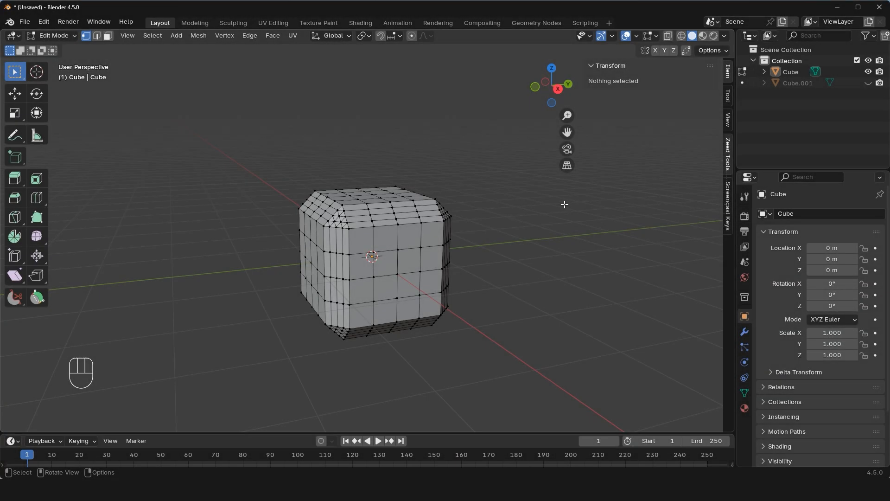
Group the bevelled cube's faces into polygroups by normals with an angle tolerance of 30.
click(728, 153)
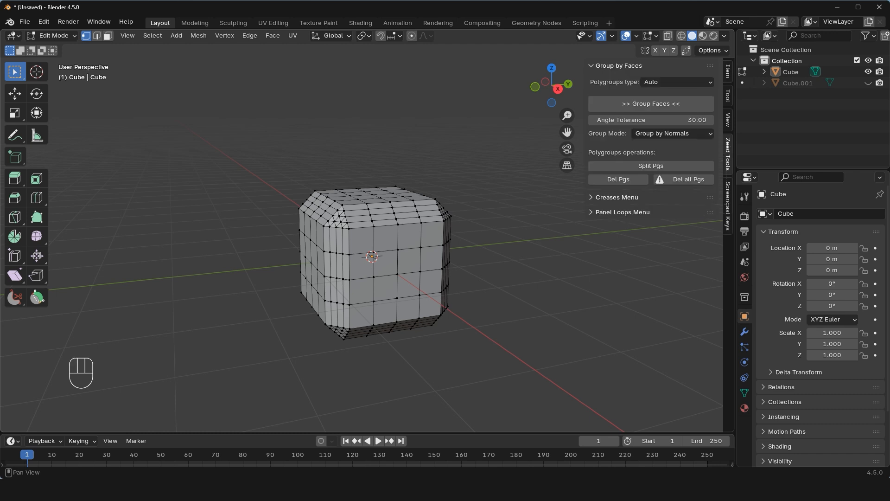
click(636, 105)
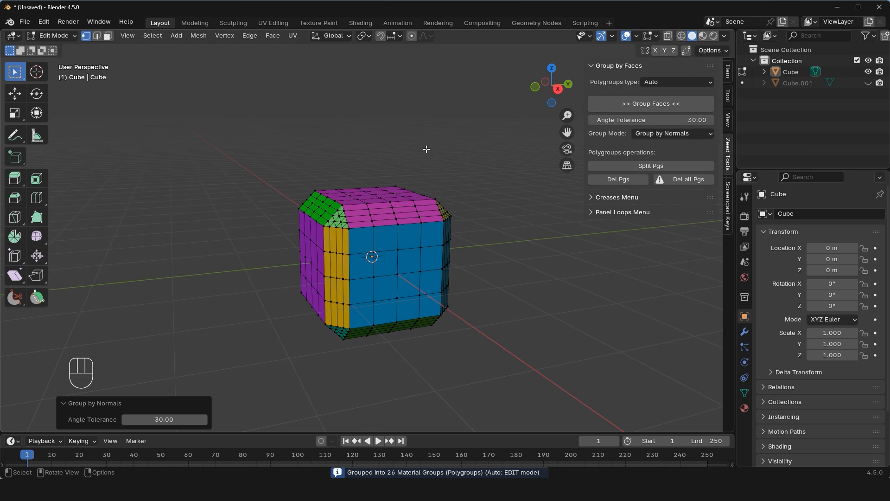
middle_drag(427, 149, 451, 149)
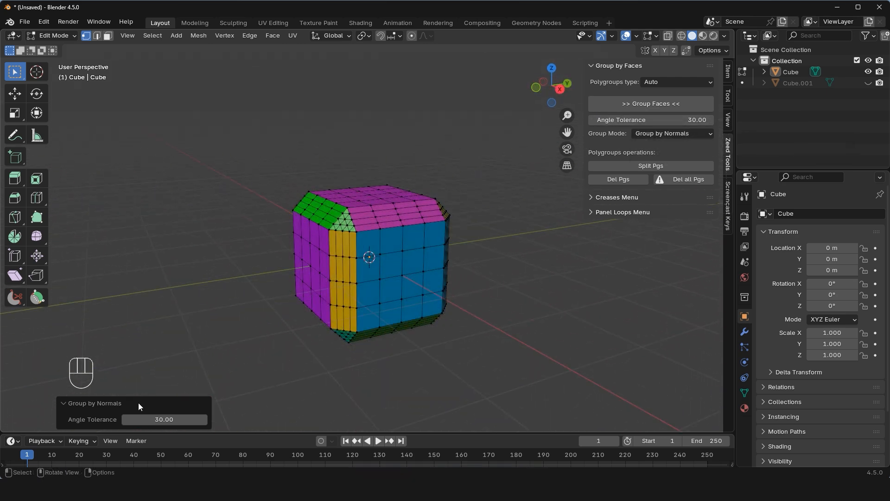
drag(185, 419, 304, 138)
middle_drag(274, 329, 388, 184)
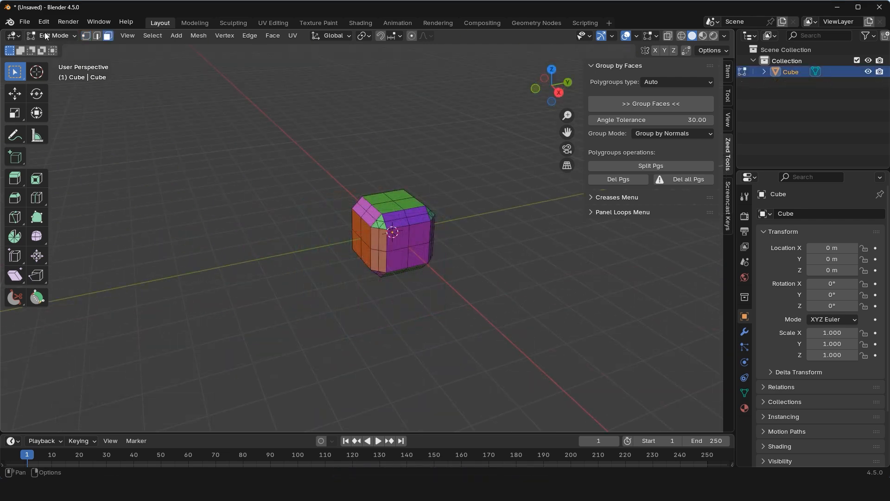
Find the Zeed Tools add-on in the preferences and examine its keyboard shortcut settings for selecting polygroups.
click(44, 22)
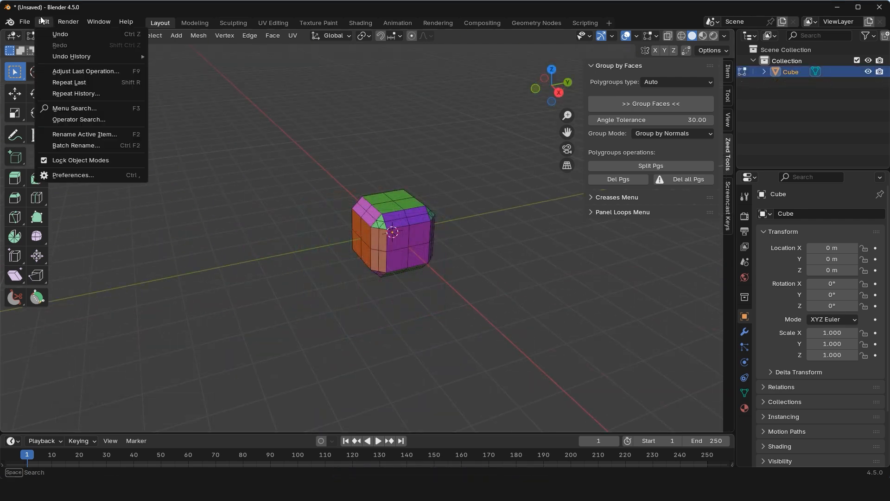
click(61, 175)
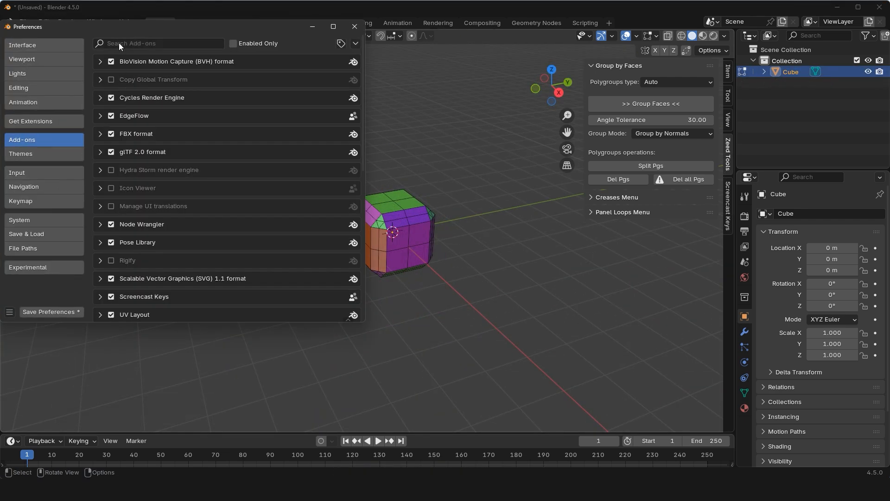
click(118, 43)
text(z)
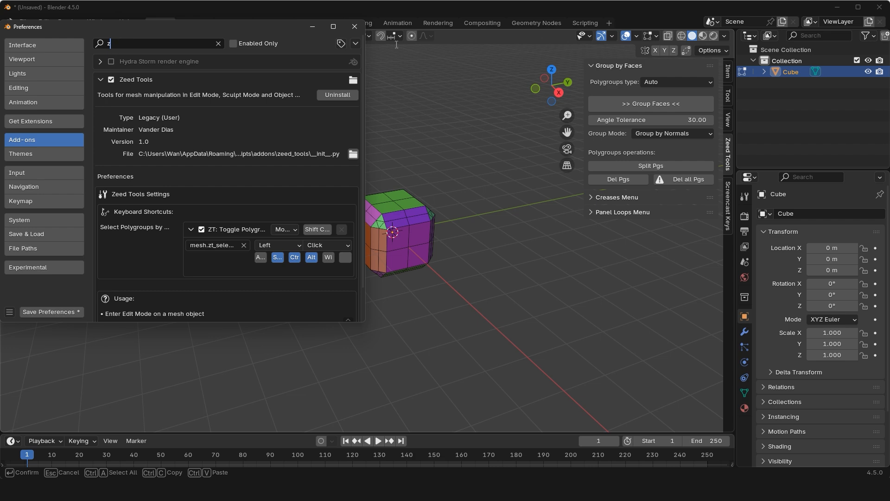
click(333, 26)
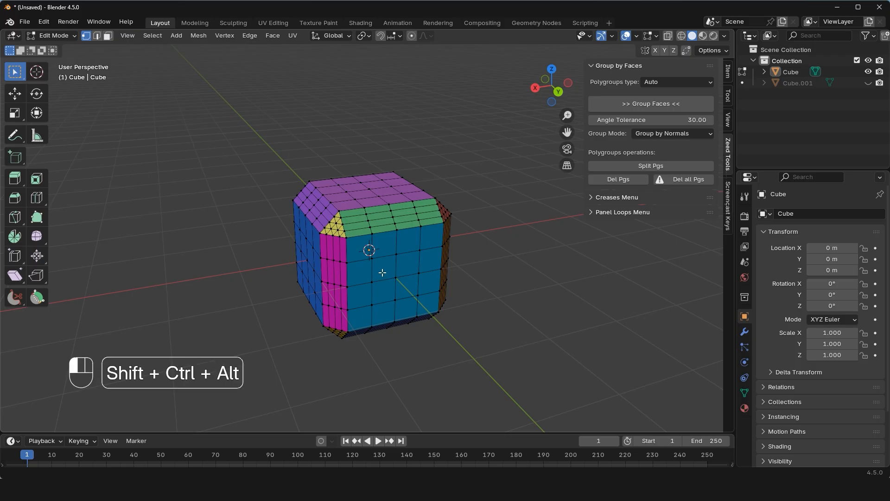
Select the cube's front polygroup, replace it with the top polygroup plus the two vertical bevel strips, and clear the selection.
ctrl+alt+shift+click(382, 272)
click(307, 137)
ctrl+alt+shift+click(369, 206)
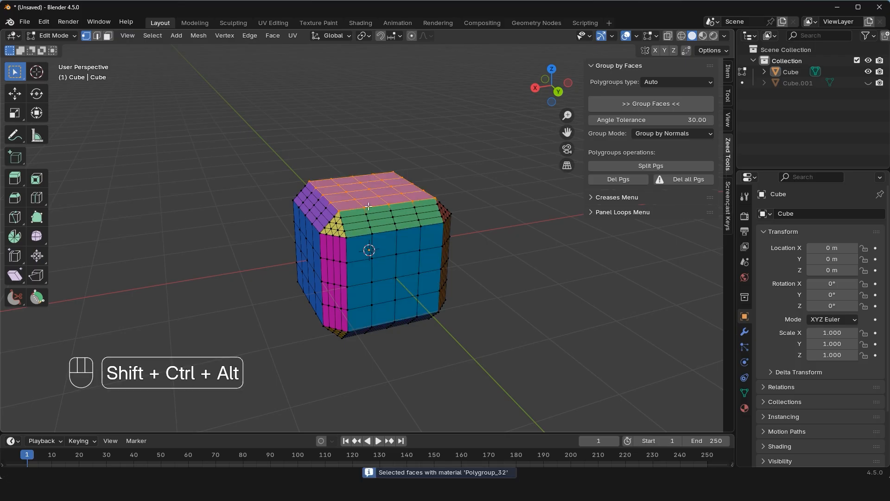
ctrl+alt+shift+click(334, 282)
ctrl+alt+shift+click(448, 254)
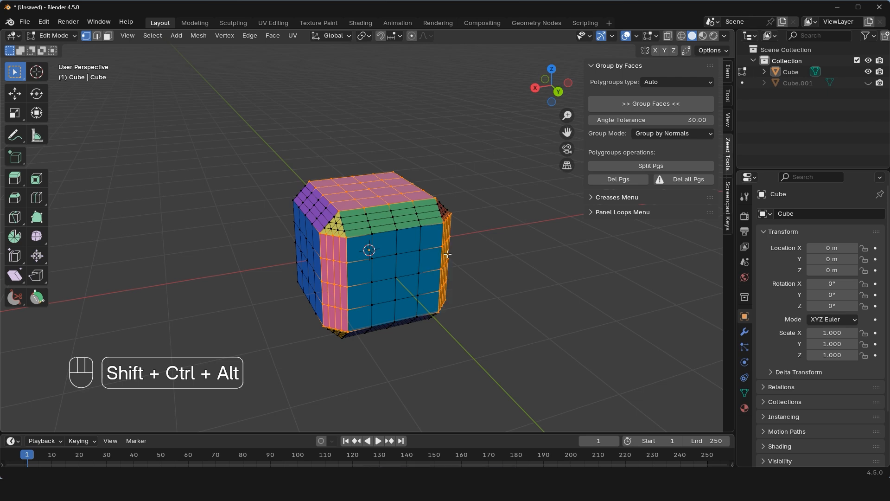
middle_drag(562, 246, 515, 238)
click(515, 238)
Extrude the cube's top polygroup upward about 0.69 m and scale it down to about 0.334.
ctrl+alt+shift+click(406, 201)
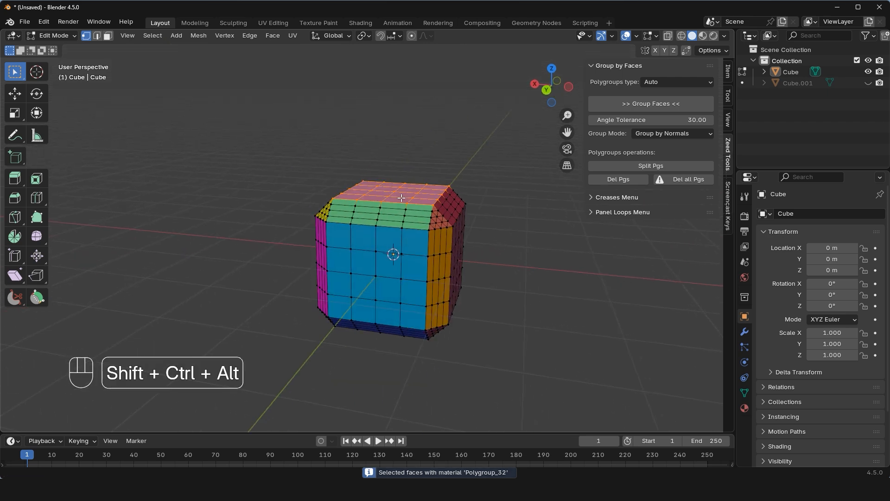
key(e)
click(409, 153)
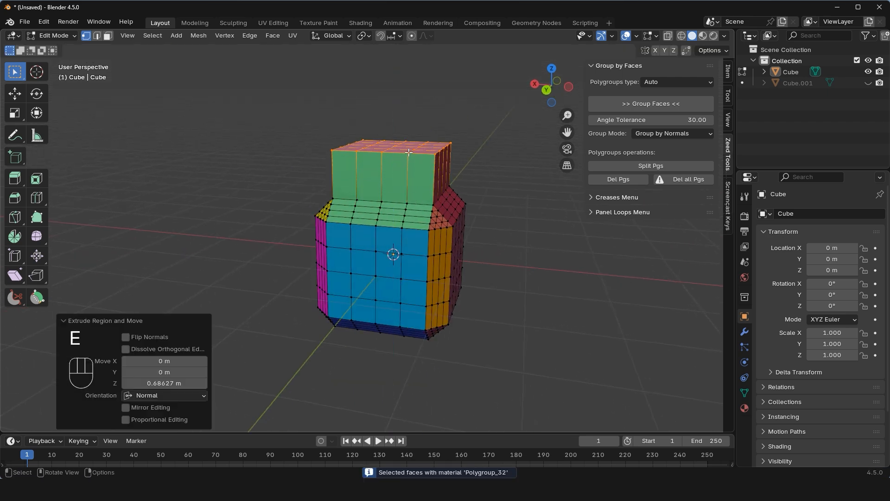
key(s)
click(399, 156)
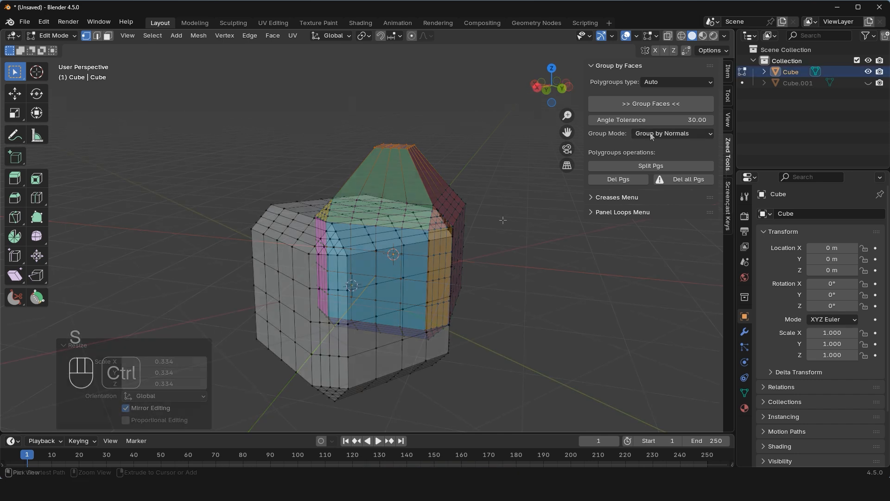
Set the group mode to Selected Edges and group the cube's middle front faces inside a rectangular edge outline.
click(650, 134)
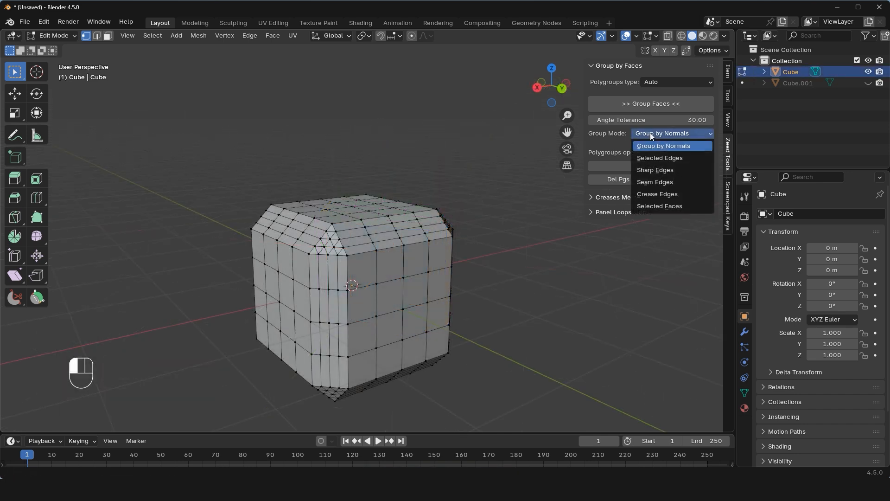
click(652, 157)
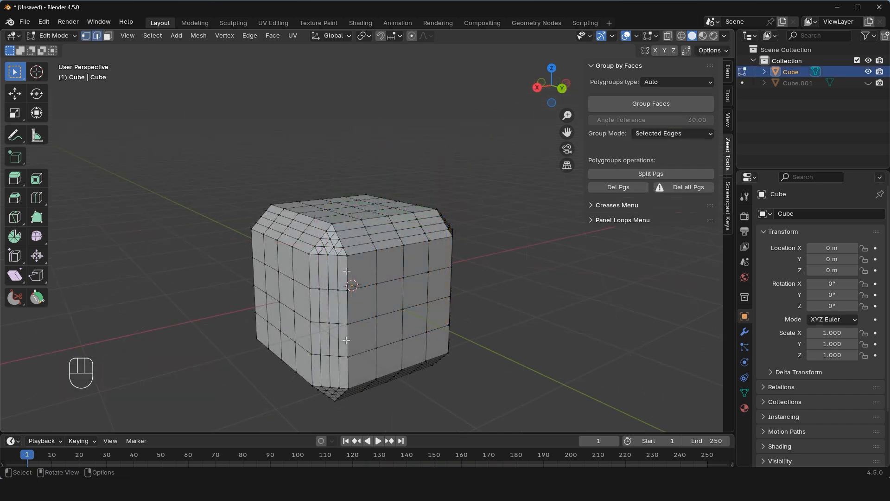
ctrl+click(435, 331)
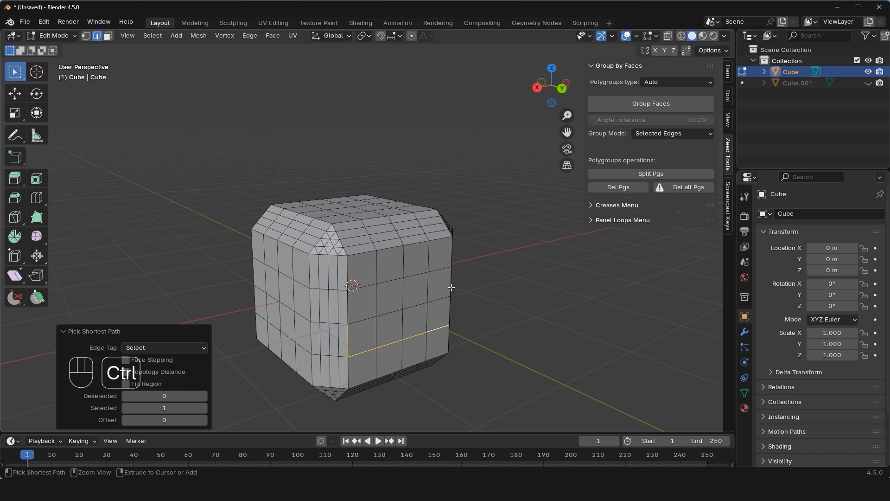
ctrl+click(451, 281)
middle_drag(450, 281, 399, 308)
click(644, 107)
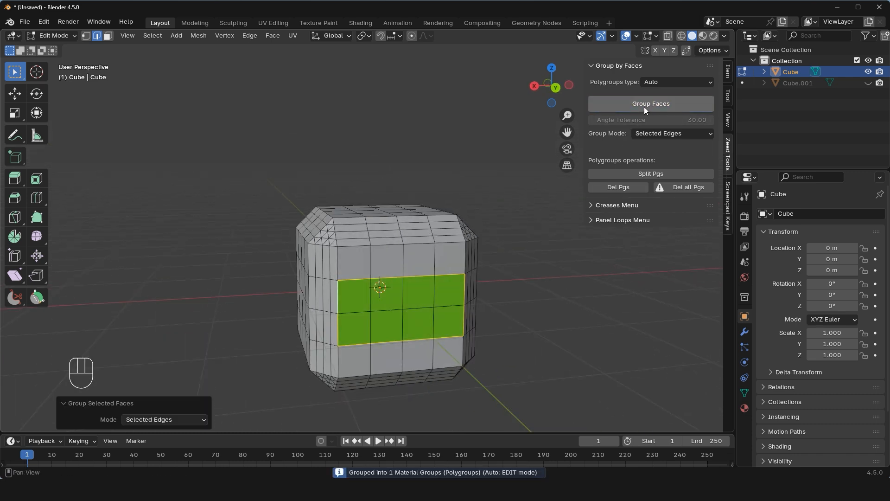
Select a rectangular edge outline around the middle faces of the cube's top and set its crease to 1.000.
click(331, 213)
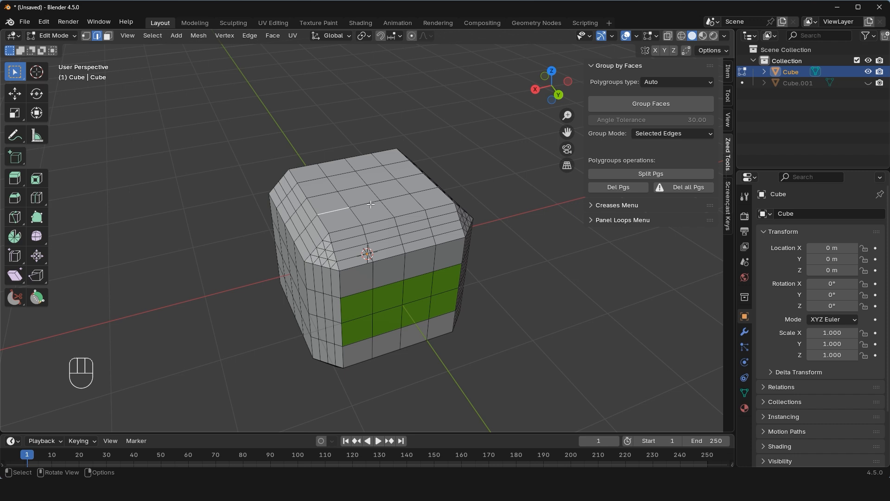
ctrl+click(418, 192)
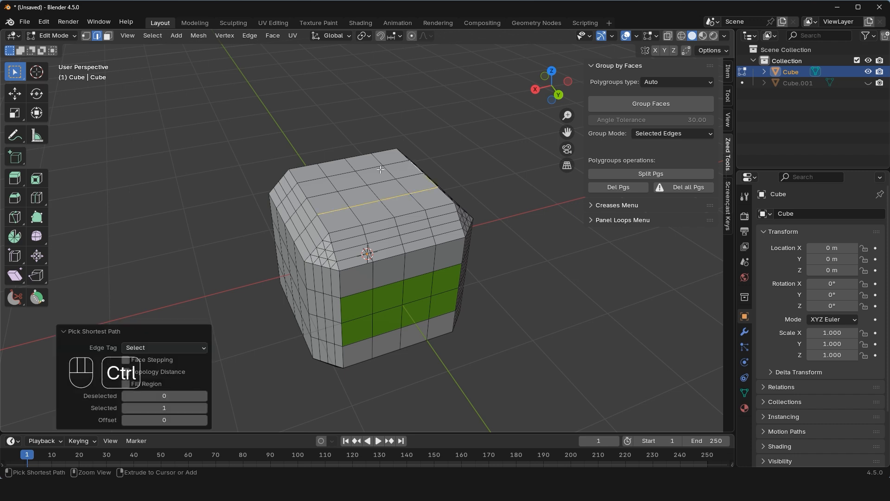
ctrl+click(314, 179)
key(shift+e)
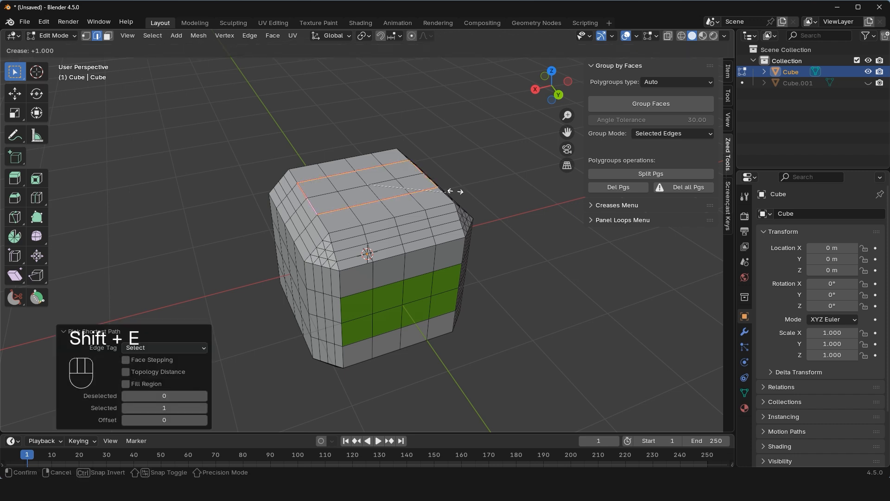
click(513, 186)
Set the group mode to Crease Edges and group the top faces inside the creased outline.
click(672, 133)
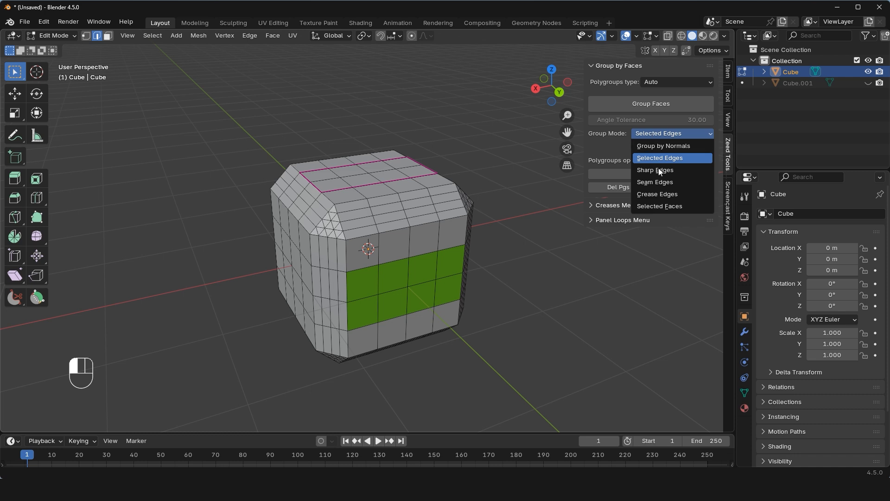
click(668, 194)
click(651, 105)
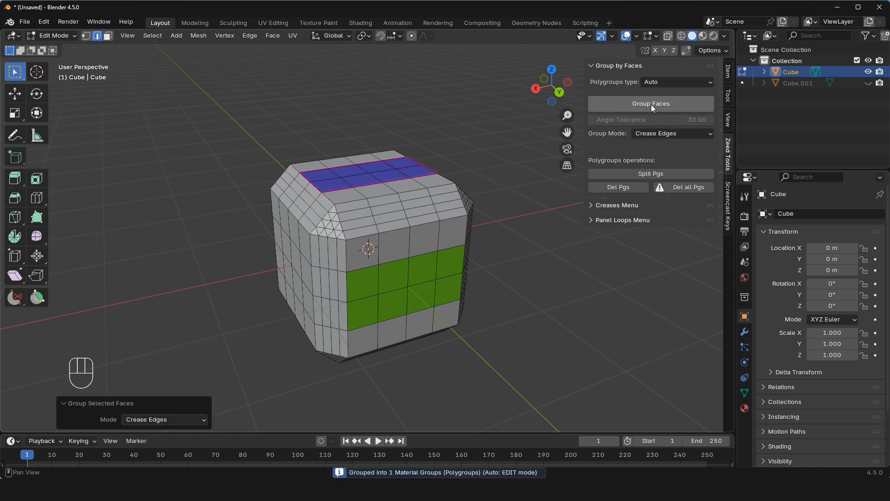
Mark the rectangular outline around the front polygroup as sharp and group its faces in Sharp Edges mode.
key(ctrl+e)
click(411, 344)
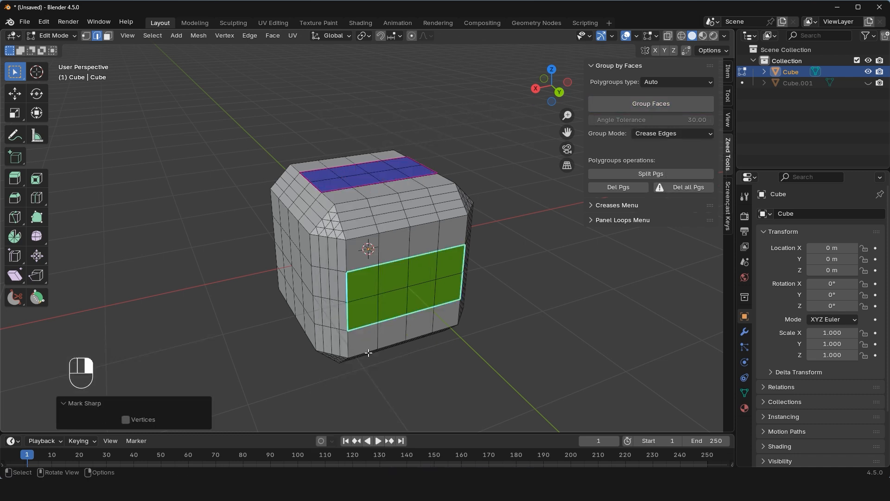
click(652, 135)
click(658, 173)
click(642, 104)
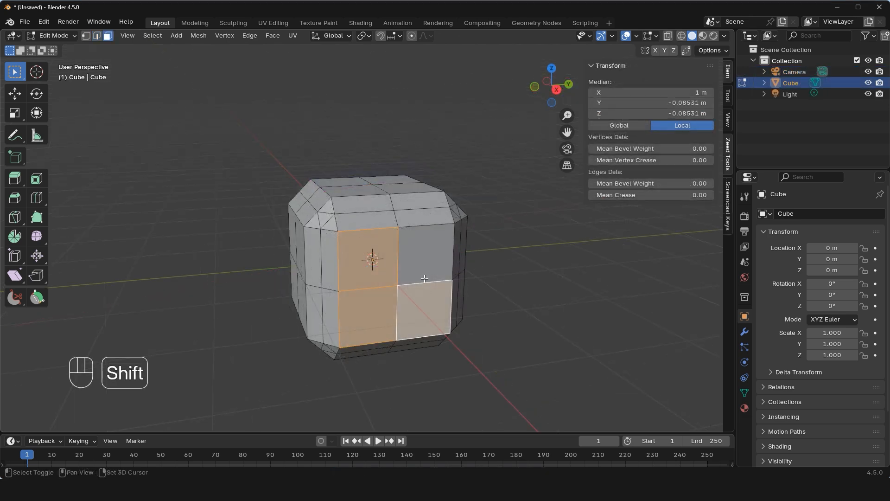
Group the selected faces on the cube's X side into a polygroup with Group Selected Faces and clear the selection.
right_click(419, 263)
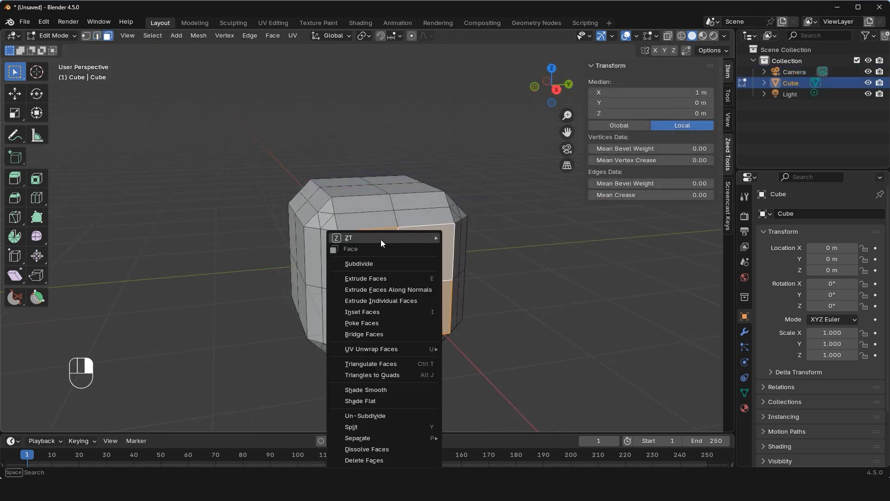
mouse_move(380, 239)
click(465, 240)
middle_drag(490, 260, 380, 269)
click(577, 401)
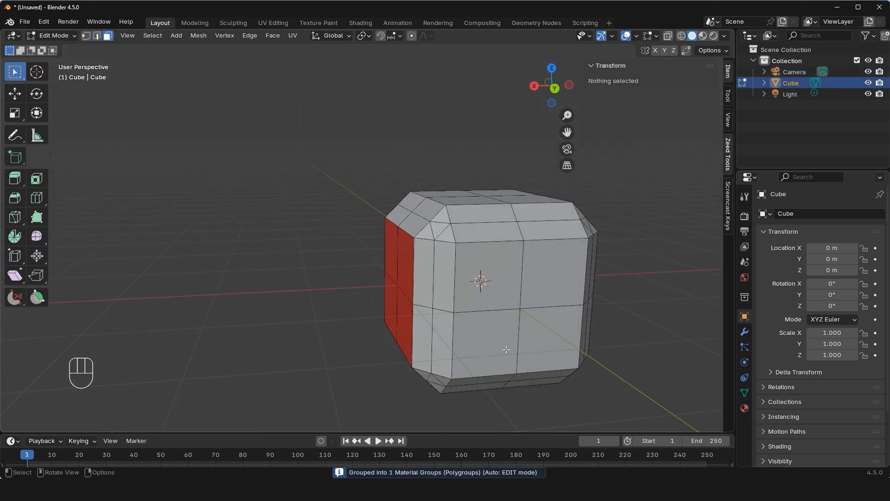
Select the four faces on the cube's Y side, group them into a polygroup, and clear the selection.
click(498, 347)
ctrl+shift+click(552, 280)
right_click(547, 337)
mouse_move(468, 241)
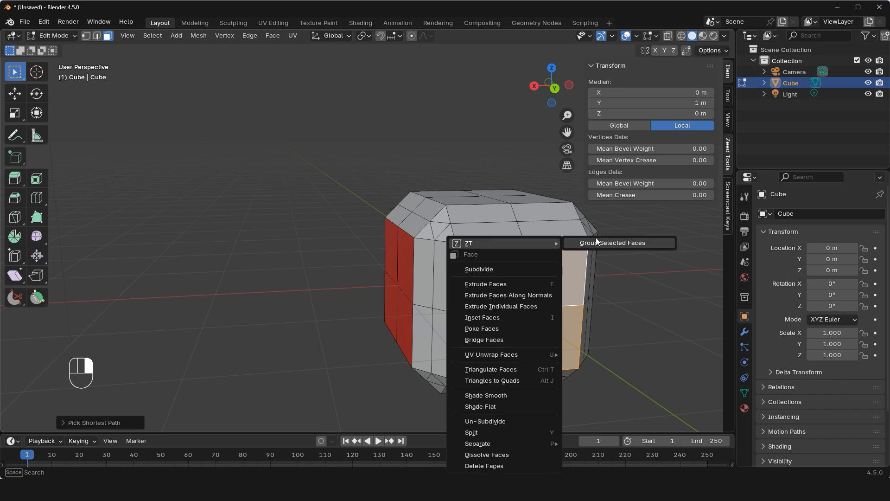
click(644, 242)
click(659, 326)
Select both side polygroups of the cube and merge them into a single polygroup with Group Selected Faces.
ctrl+alt+shift+click(528, 302)
middle_drag(529, 301, 386, 295)
ctrl+alt+shift+click(386, 295)
scroll(386, 295, down, 3)
right_click(386, 295)
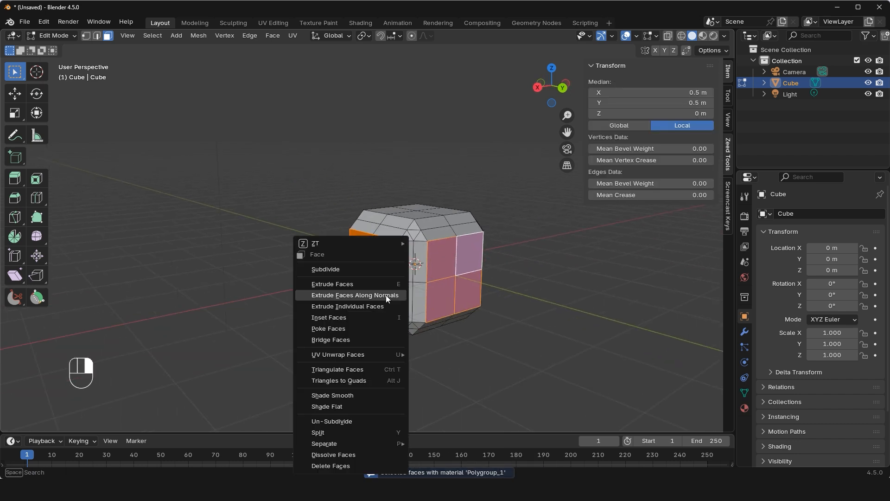
mouse_move(329, 245)
click(419, 244)
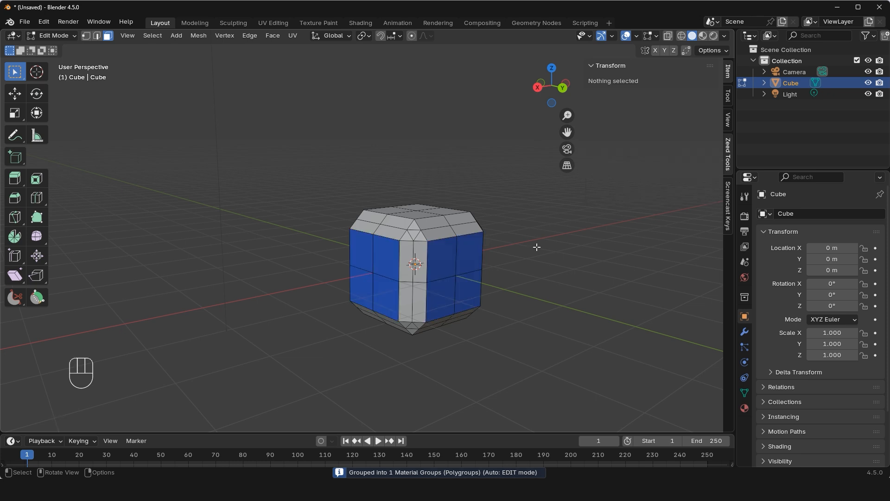
Group the selected faces at the cube's top into their own polygroup and clear the selection.
right_click(472, 199)
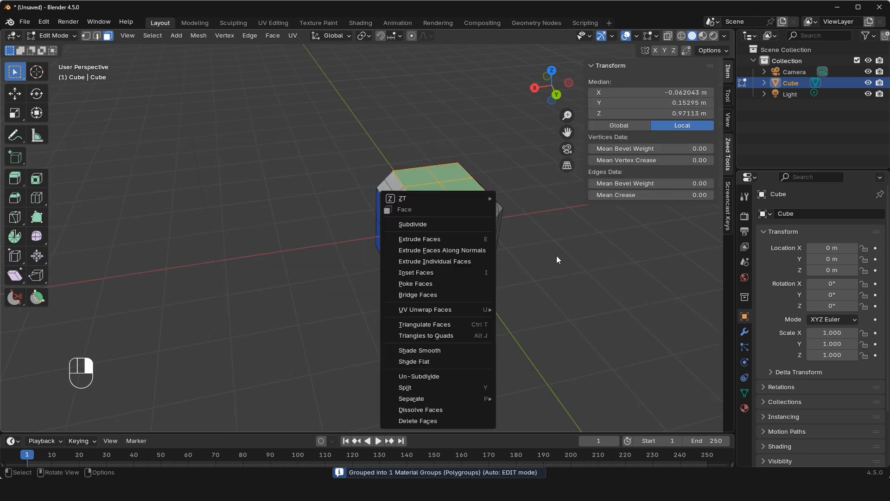
mouse_move(492, 200)
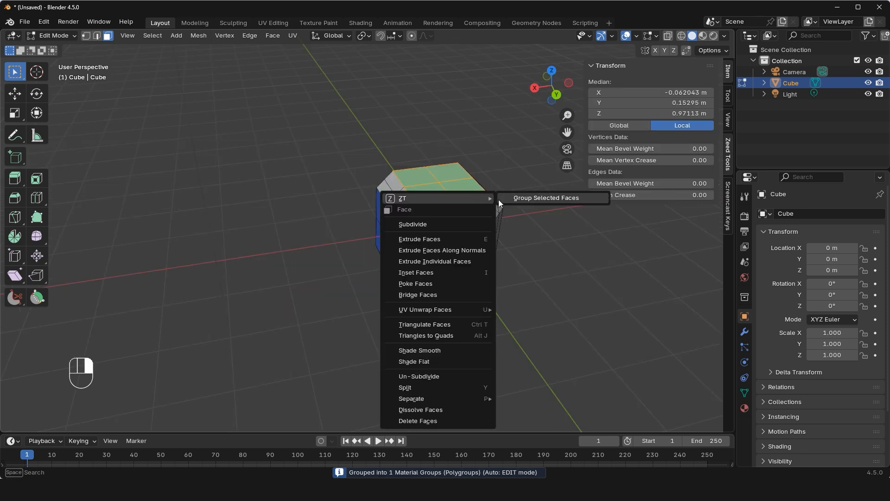
click(538, 199)
click(583, 272)
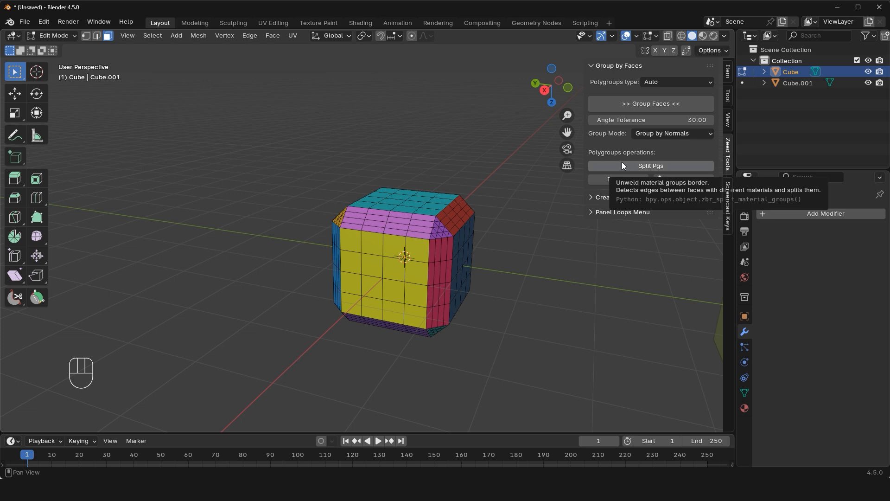
Split the cube along its polygroup borders and move the top panel about 0.80 m and the yellow front panel away from the body.
click(622, 163)
click(408, 203)
key(l)
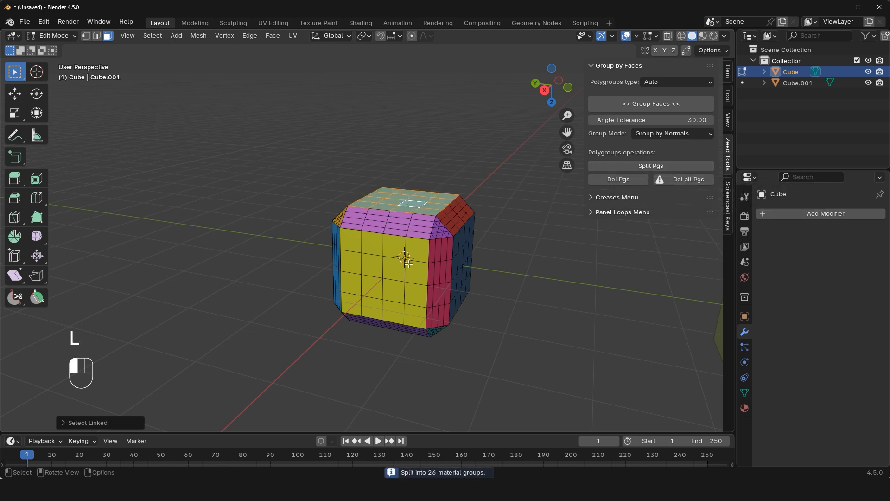
key(l)
key(l)
key(l)
key(g)
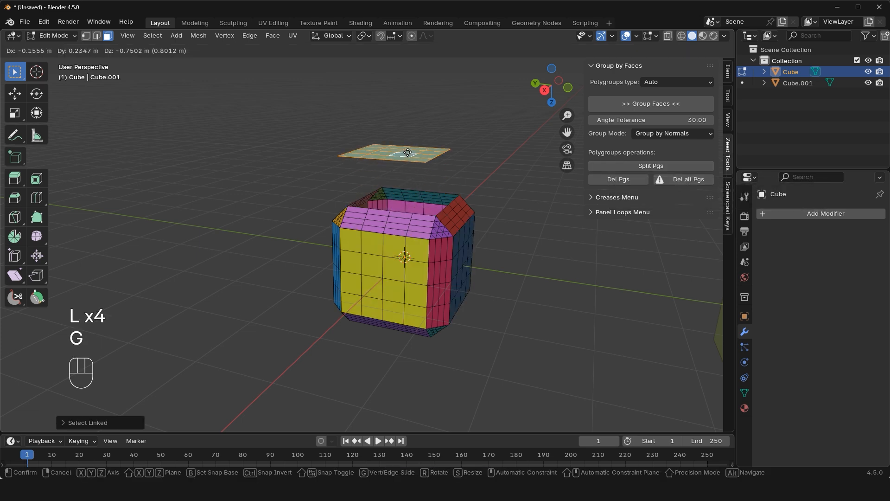
click(408, 153)
click(383, 282)
key(l)
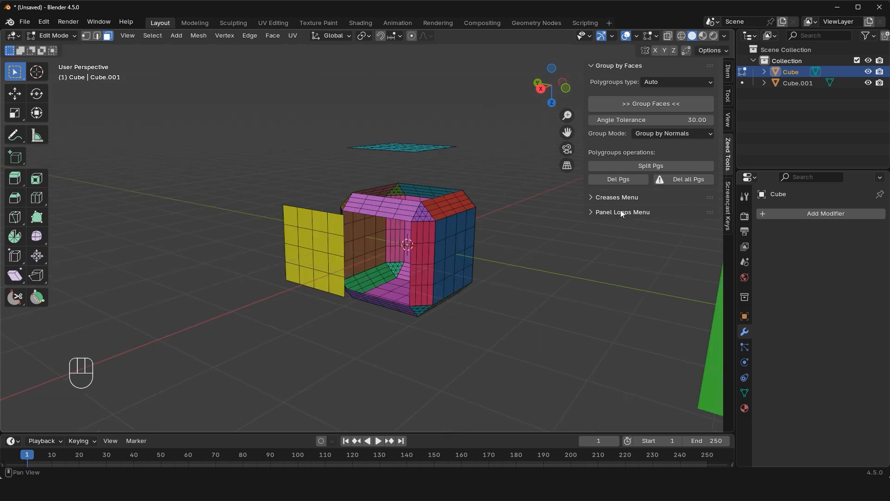
Delete the active cube's polygroups and undo the deletion.
click(609, 180)
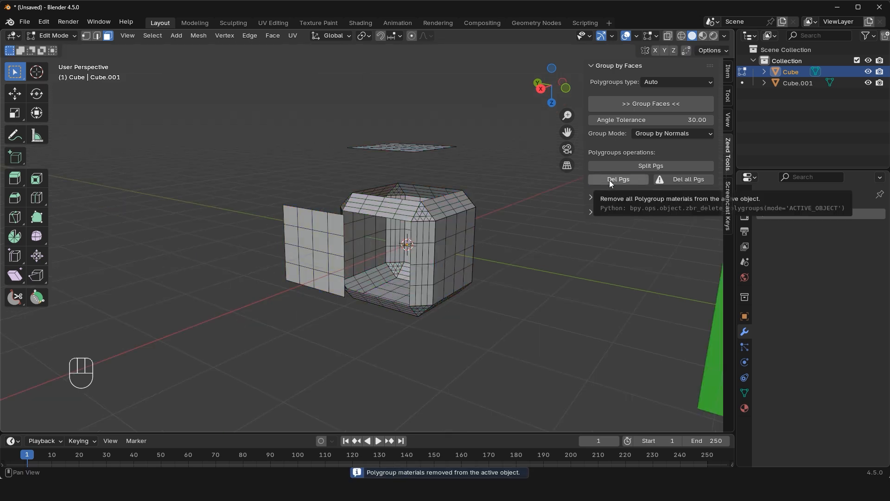
key(ctrl+z)
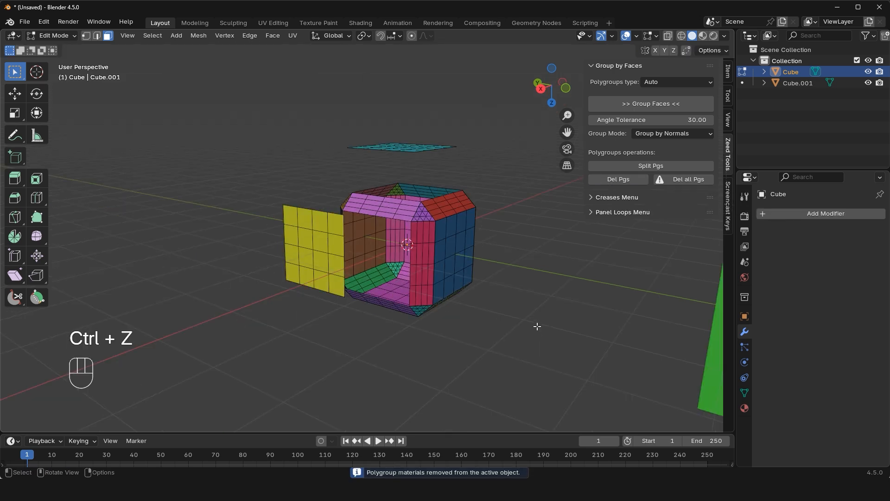
Delete the polygroups from all mesh objects in the scene.
scroll(537, 326, down, 3)
shift+middle_drag(536, 313, 475, 312)
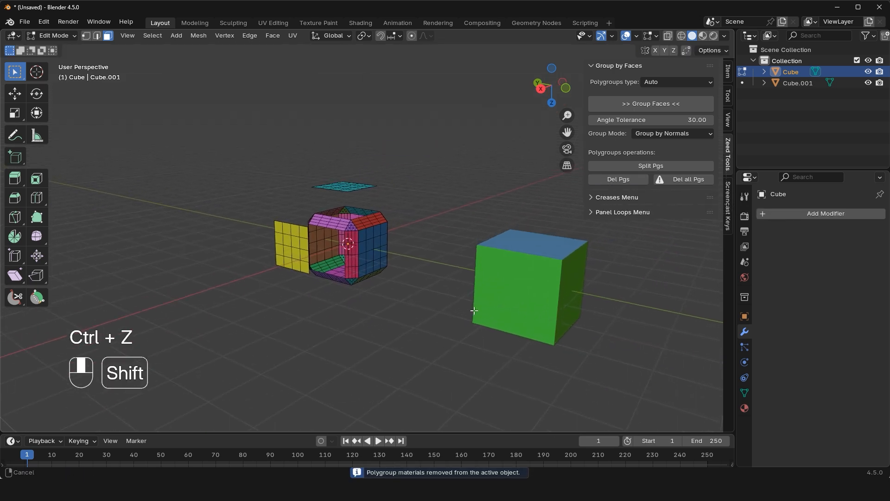
click(672, 178)
scroll(441, 255, up, 3)
shift+middle_drag(439, 256, 485, 255)
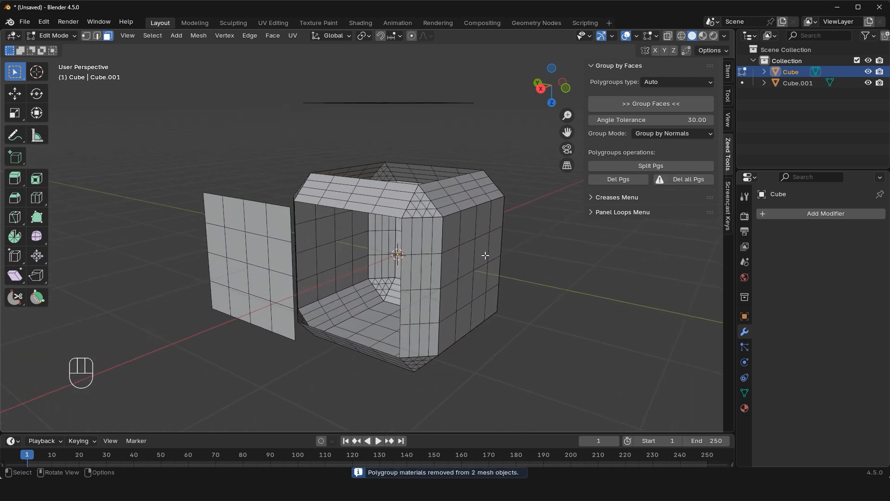
scroll(542, 267, down, 2)
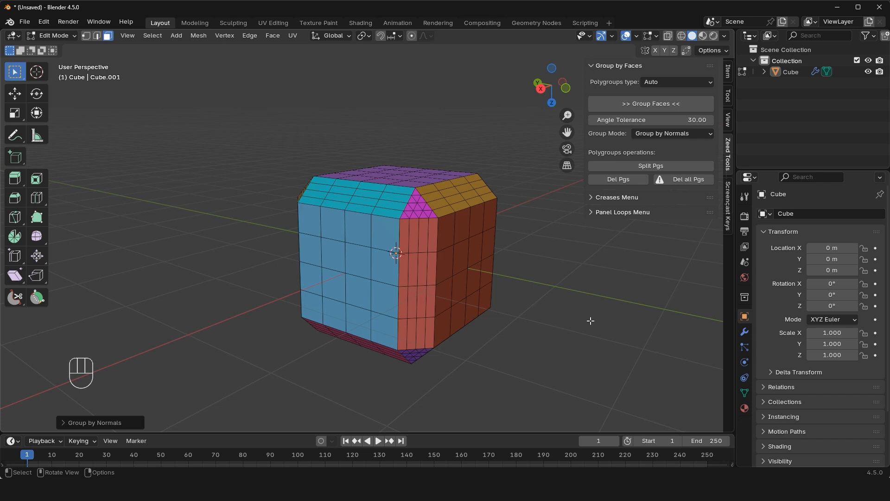
Set the polygroups type to Face Sets and switch the cube to Sculpt Mode.
click(671, 81)
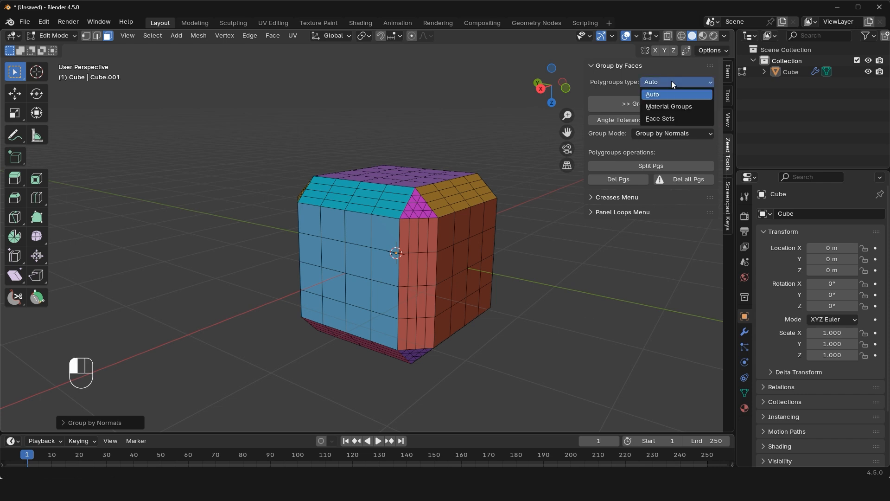
click(664, 119)
click(47, 37)
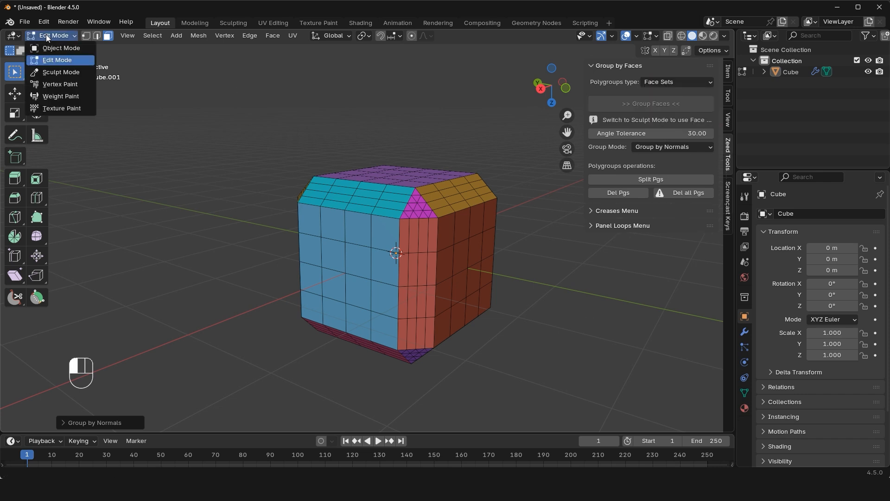
click(62, 74)
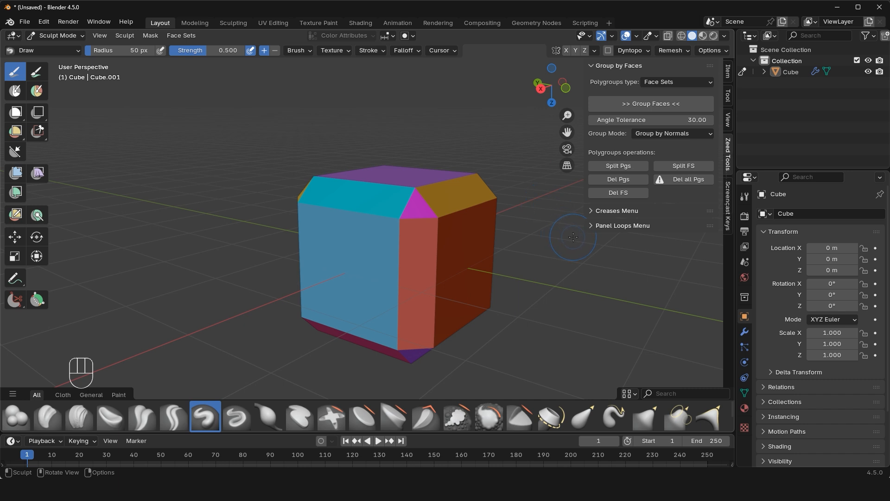
Delete the cube's material polygroups, set the polygroups type to Auto, and group the faces by normals.
click(617, 180)
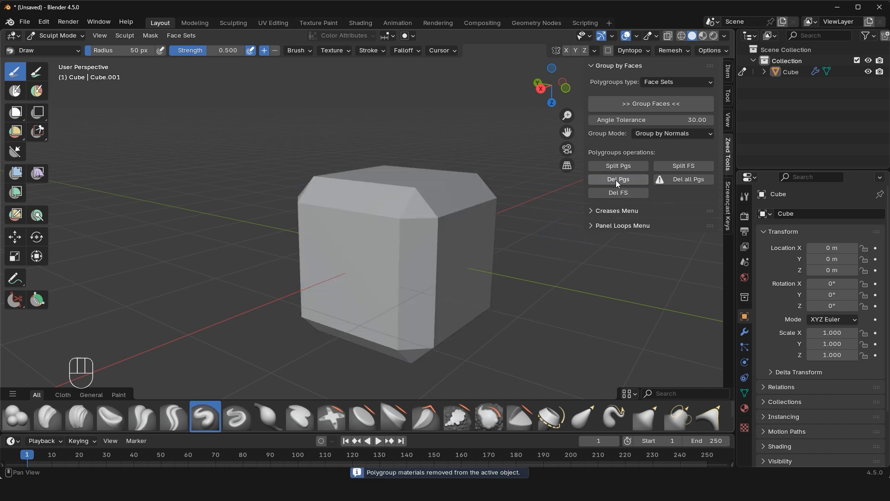
click(679, 82)
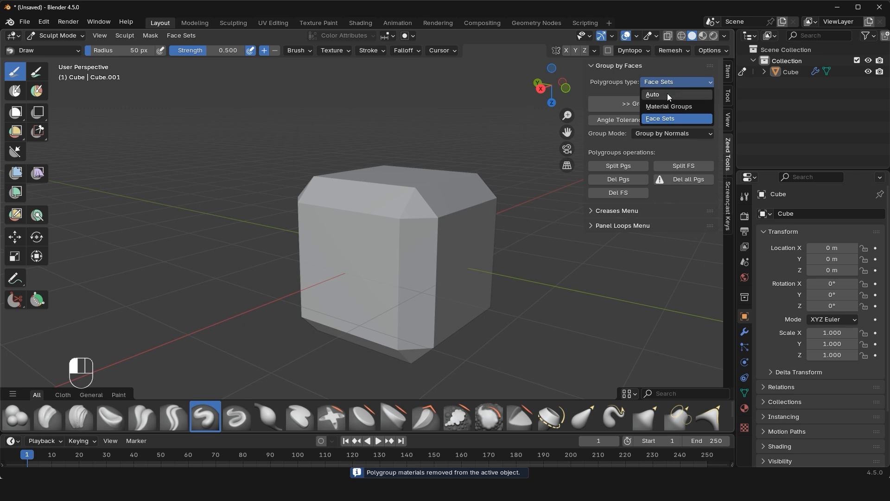
click(667, 93)
click(675, 104)
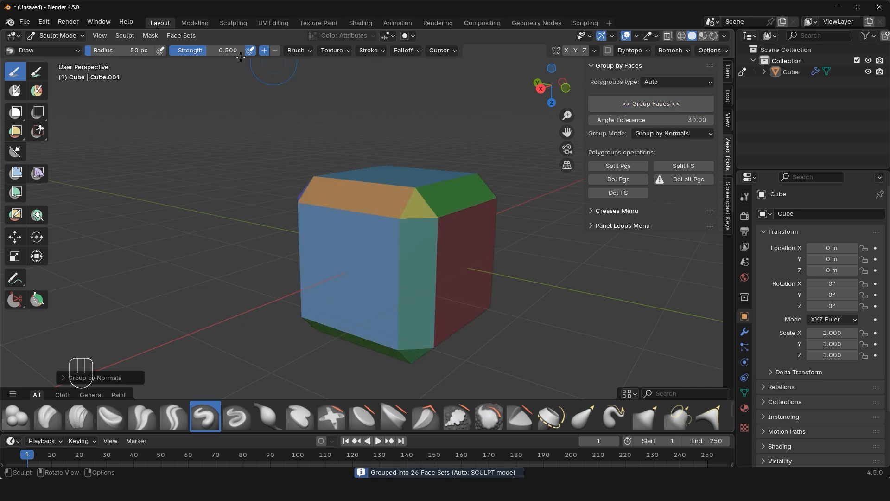
Switch the cube to Edit Mode to check how its face sets display, and return to Sculpt Mode.
click(69, 37)
click(67, 60)
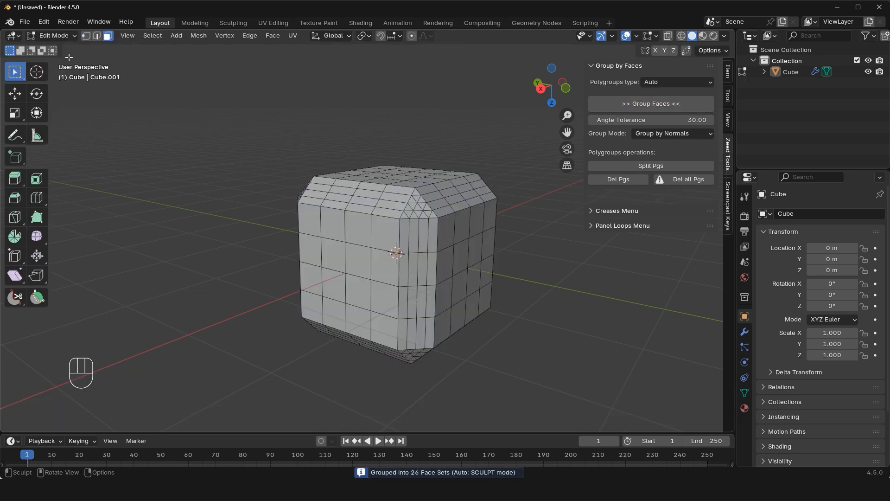
click(65, 37)
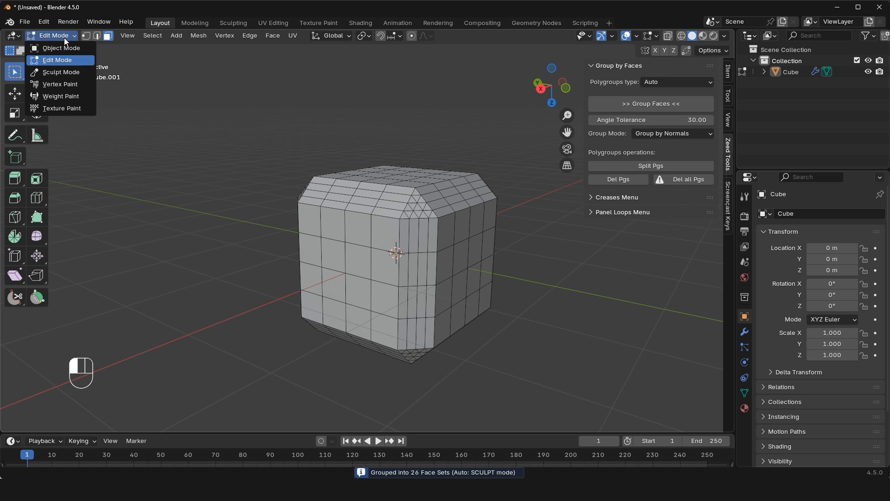
click(69, 72)
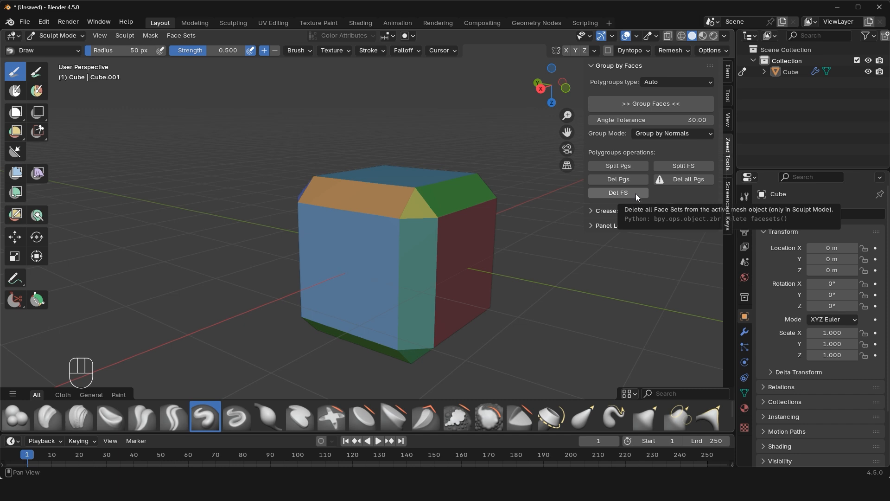
Split the cube by its face sets, display its Subdivision modifier in the viewport, and delete all its face sets.
click(683, 164)
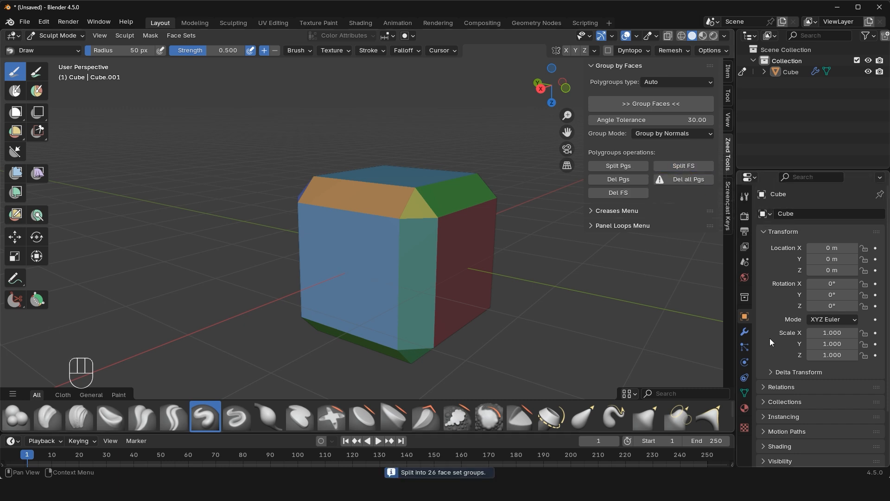
click(745, 332)
click(830, 232)
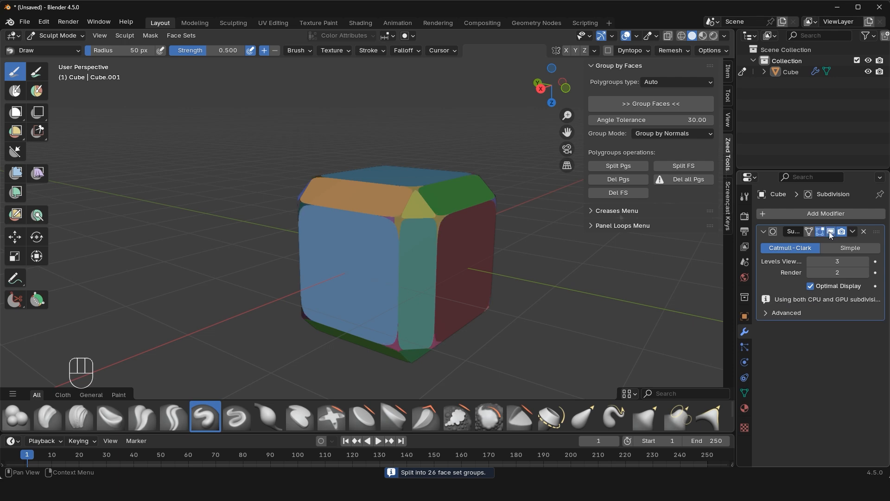
click(619, 193)
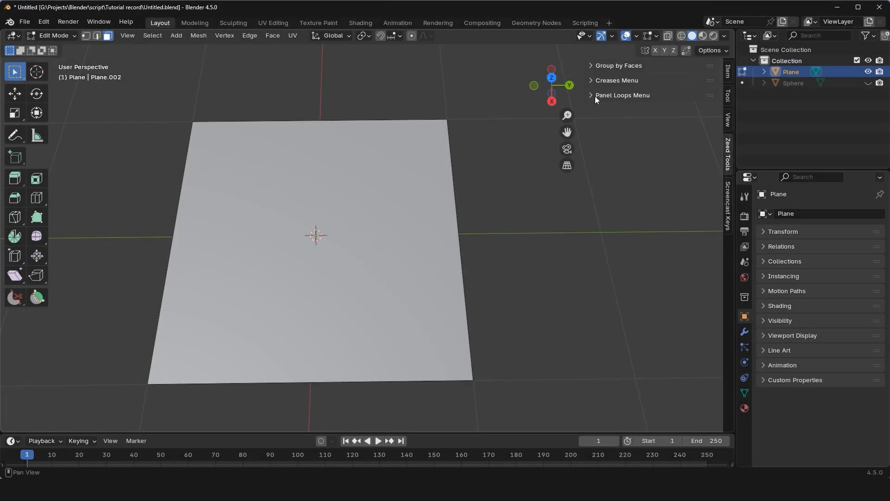
Slice the plane into four coloured polygroups with three roughly parallel diagonal cuts.
click(594, 96)
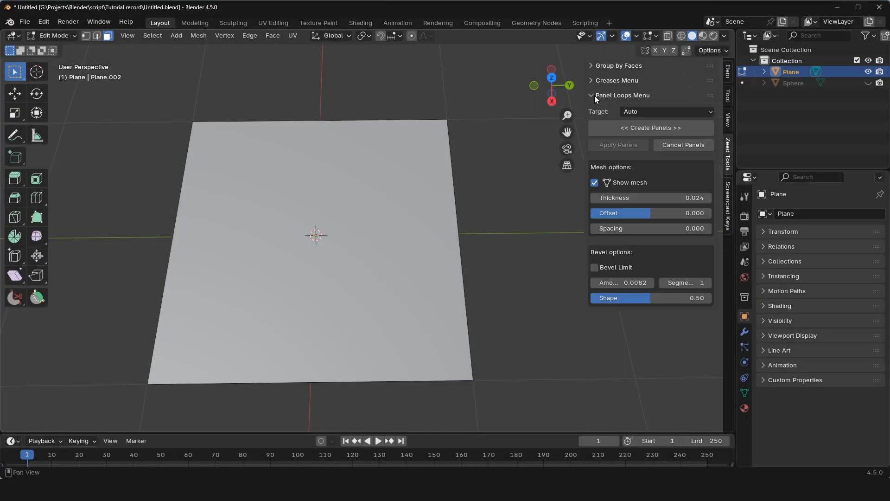
click(37, 297)
drag(196, 89, 513, 250)
drag(116, 158, 548, 358)
key(Return)
mouse_move(109, 252)
mouse_down()
mouse_move(497, 387)
mouse_move(510, 424)
mouse_move(500, 430)
mouse_up()
key(Return)
key(w)
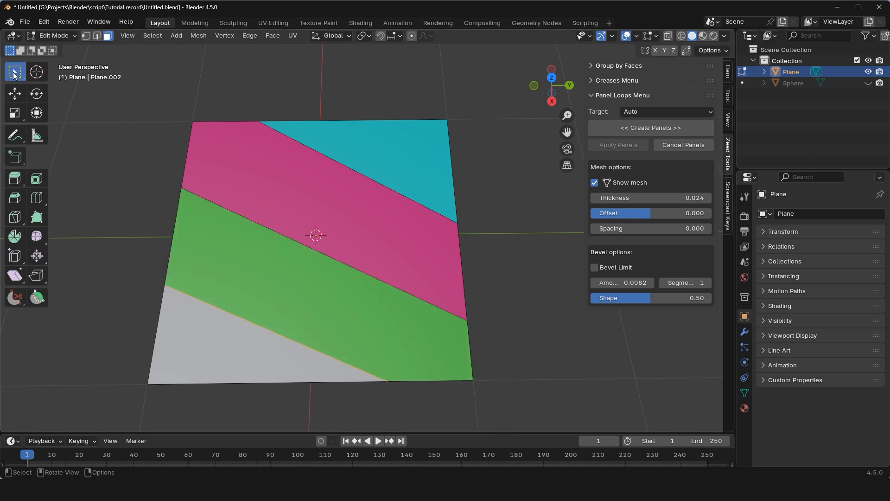
click(480, 142)
scroll(465, 231, up, 1)
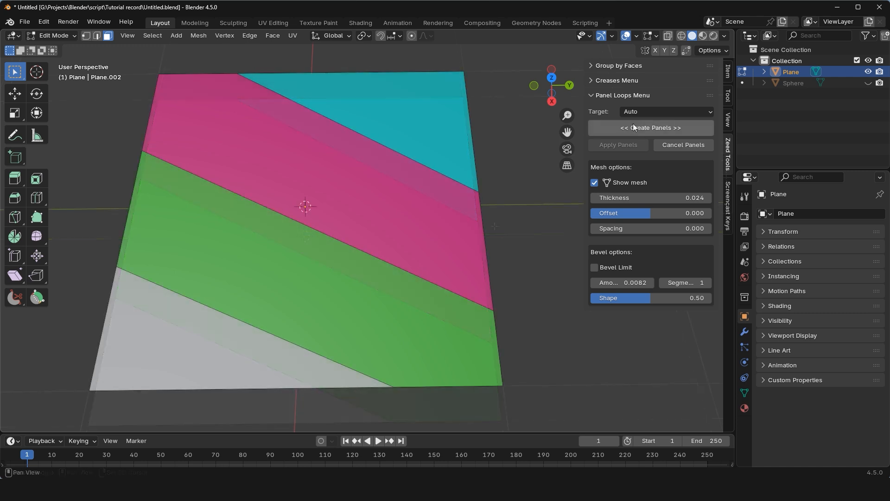
Create preview panels from the plane's polygroups with Target set to Auto, examine their edges, and cancel them.
click(634, 127)
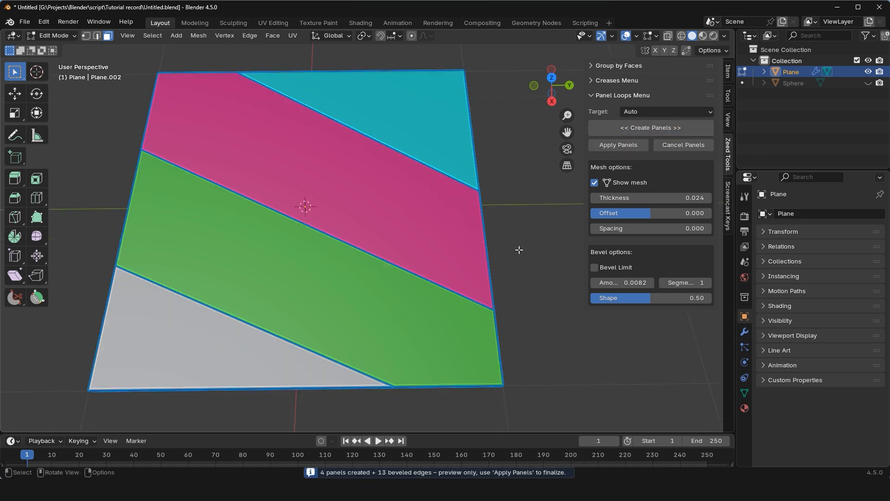
middle_drag(519, 250, 572, 206)
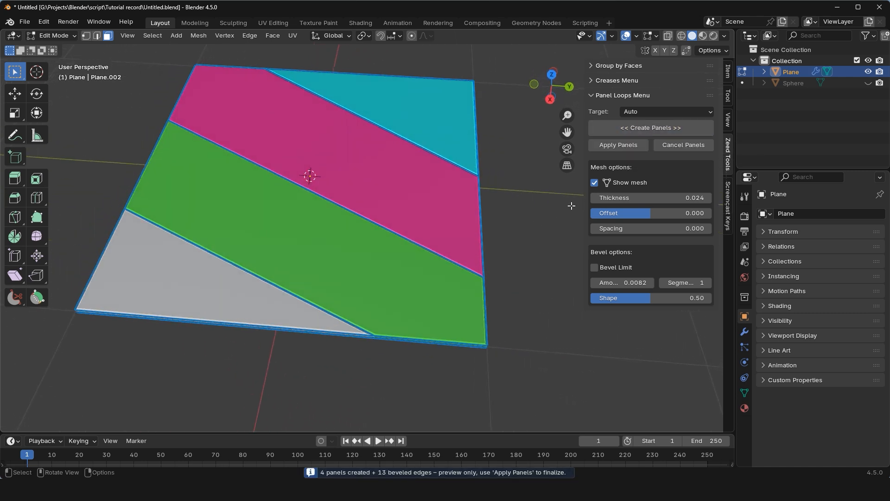
click(673, 142)
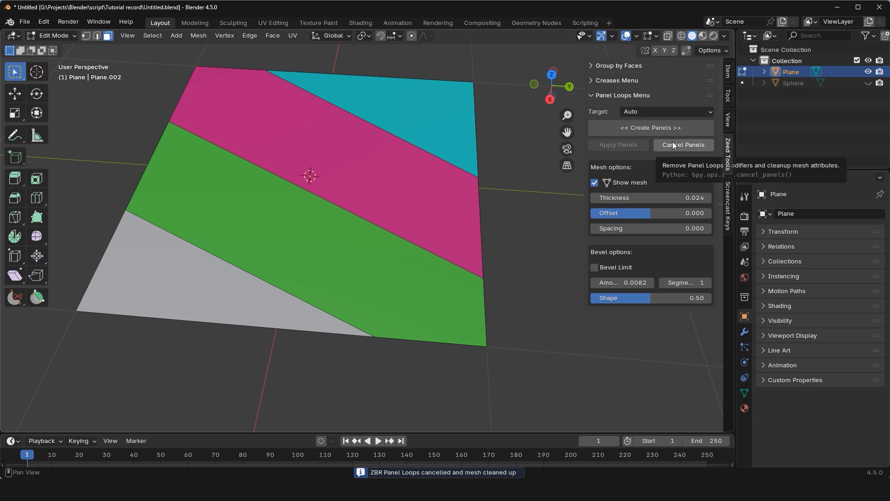
Create the plane's panels again and vary their thickness and mesh offset, trying offsets of 1, 0 and -1.
click(648, 128)
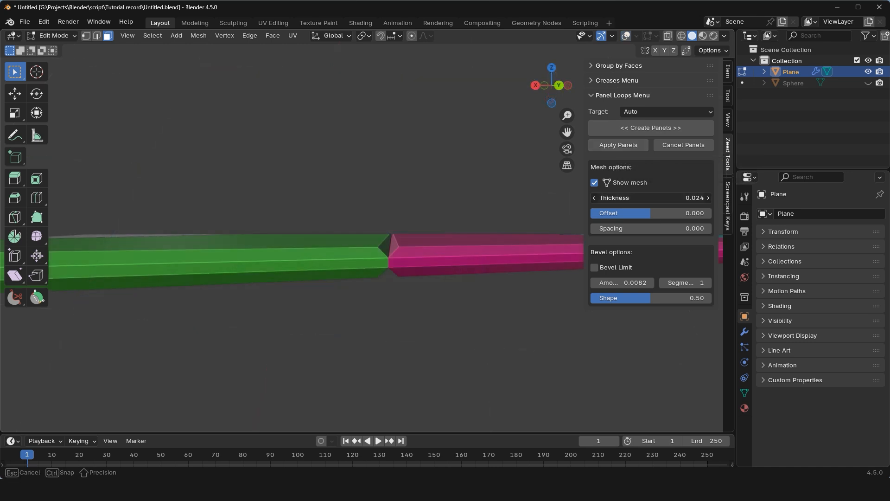
mouse_move(649, 198)
mouse_down()
mouse_move(682, 197)
mouse_move(645, 197)
mouse_up()
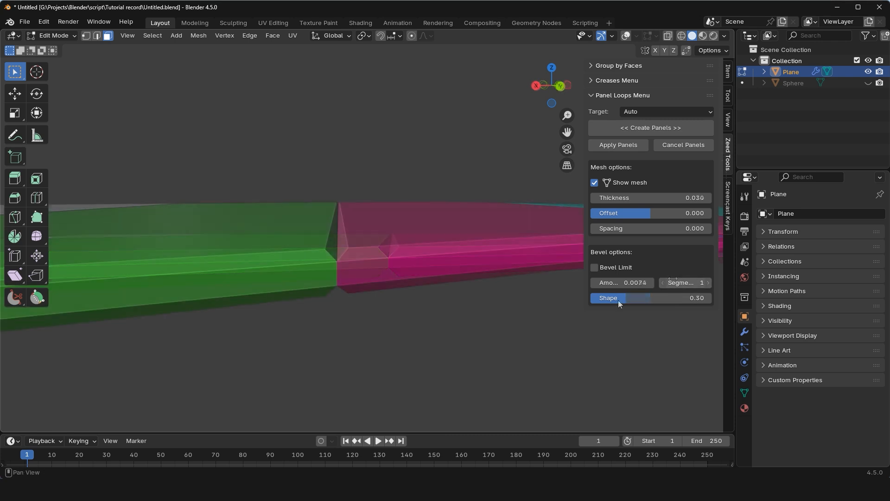
drag(621, 214, 712, 213)
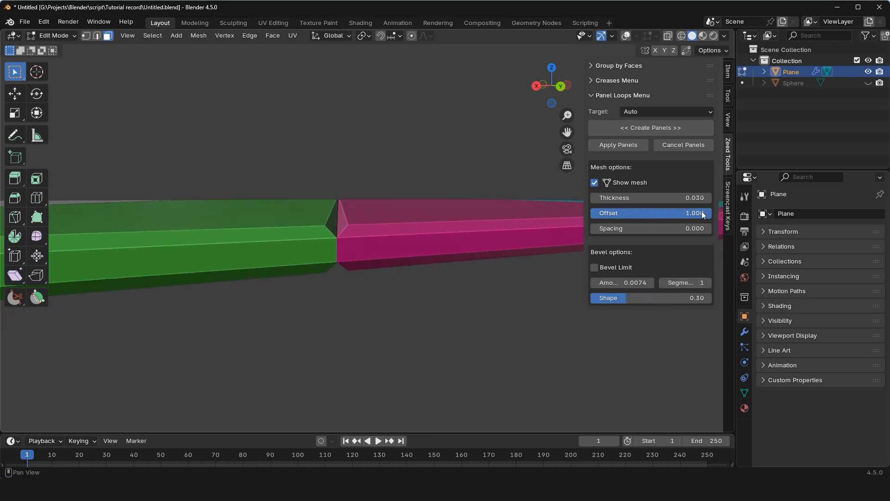
click(691, 212)
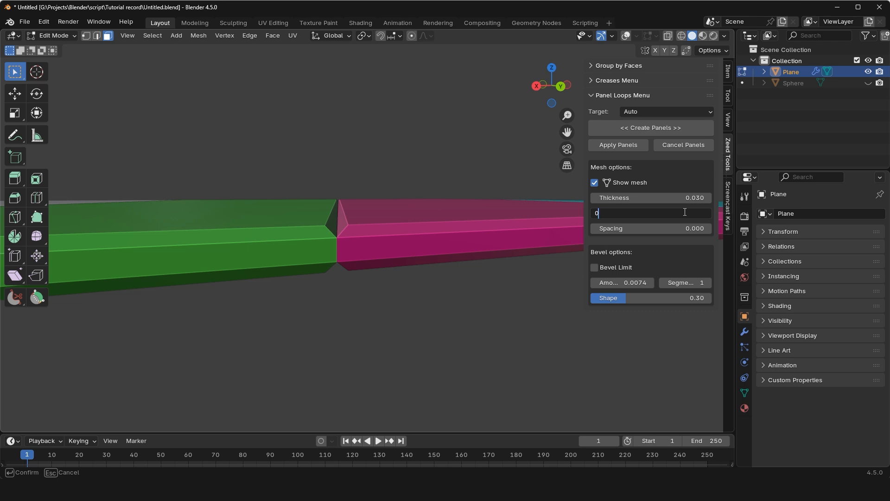
key(Return)
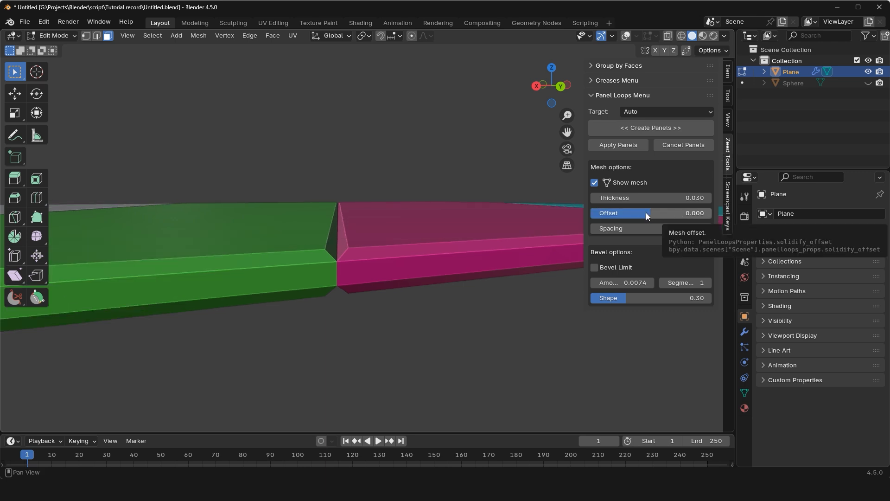
drag(647, 212, 591, 213)
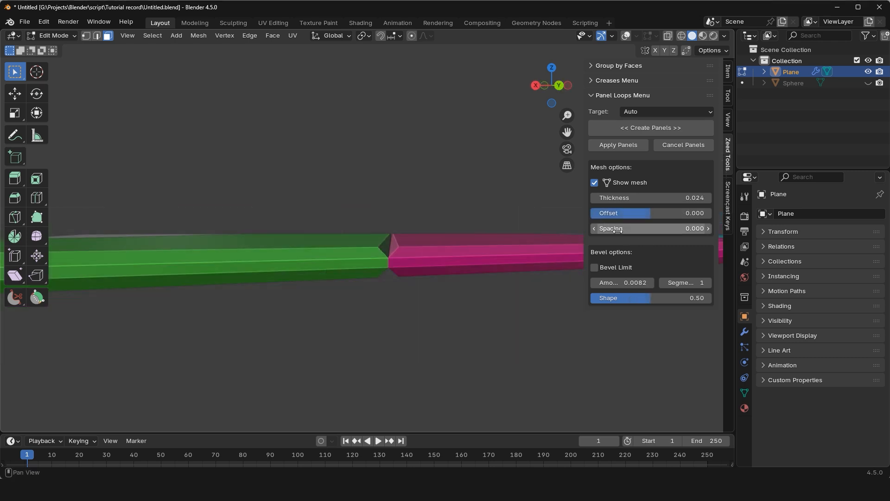
Widen the panel spacing to about 0.015 to examine the gap between the green and pink panels, and return it to 0.
drag(617, 230, 649, 230)
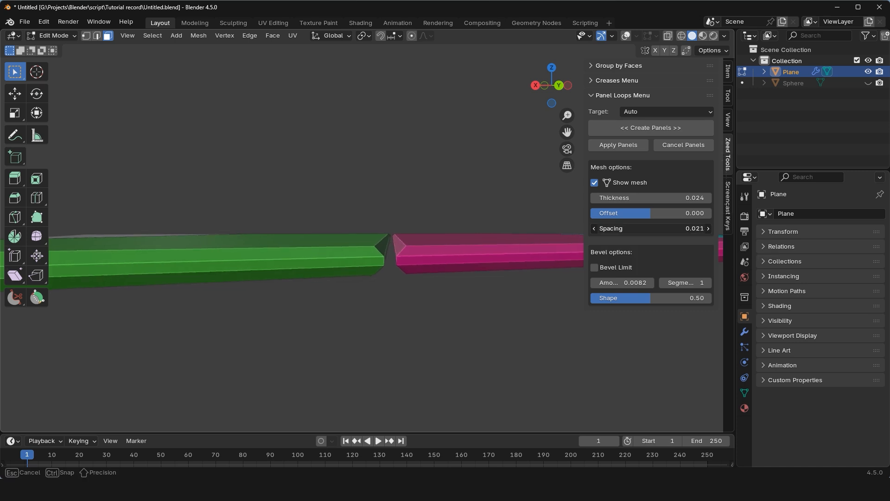
middle_drag(316, 197, 338, 243)
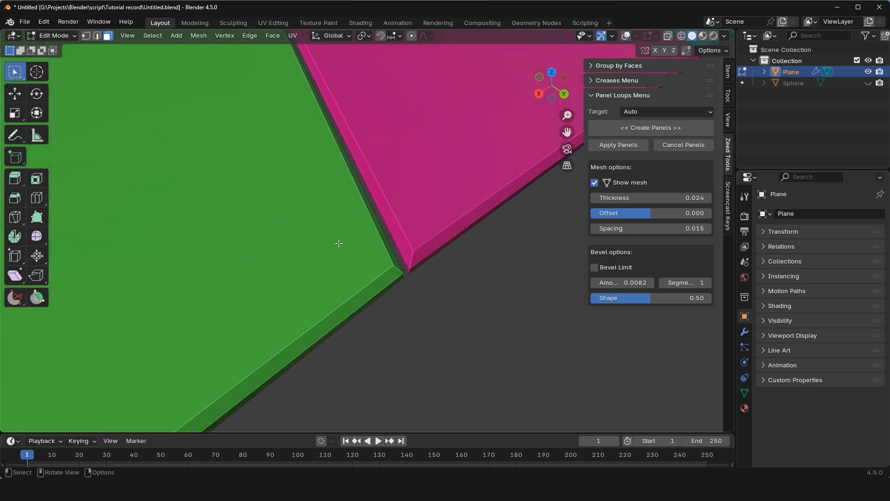
scroll(343, 244, down, 4)
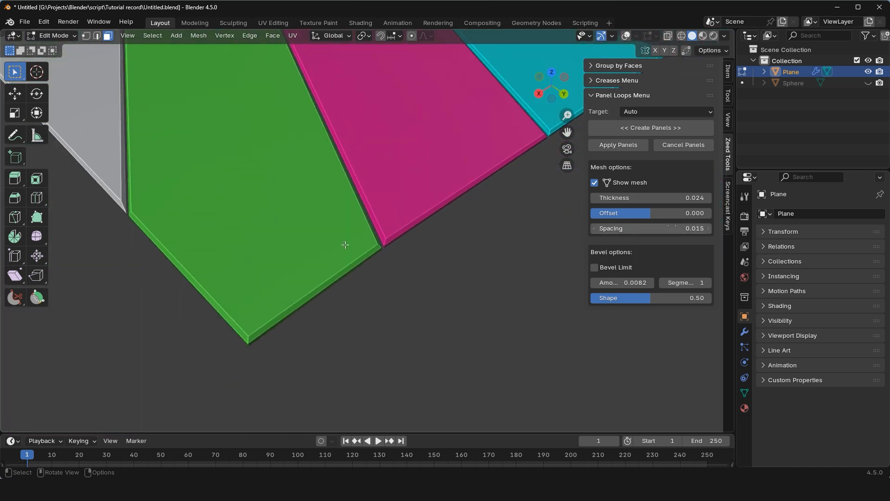
drag(671, 227, 693, 227)
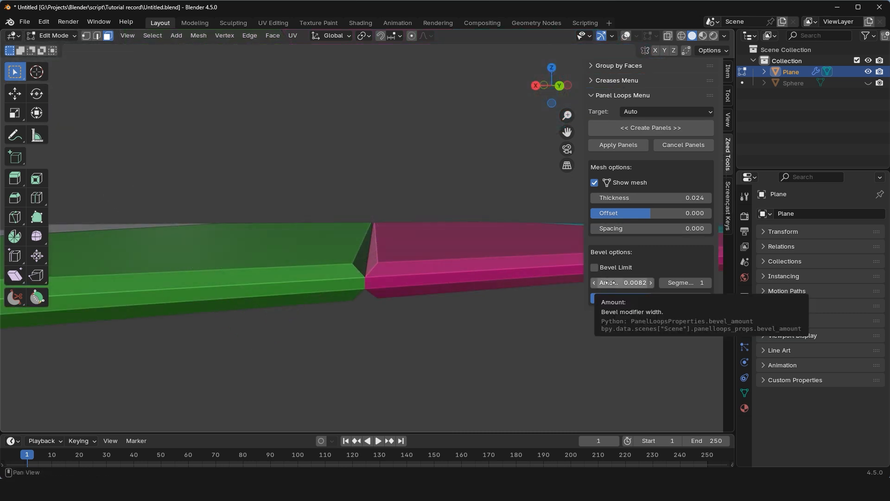
Set the panels' bevel amount to 0.0074 with 10 segments, and lower the bevel shape value.
mouse_move(609, 283)
mouse_down()
mouse_move(625, 282)
mouse_move(581, 282)
mouse_move(604, 283)
mouse_up()
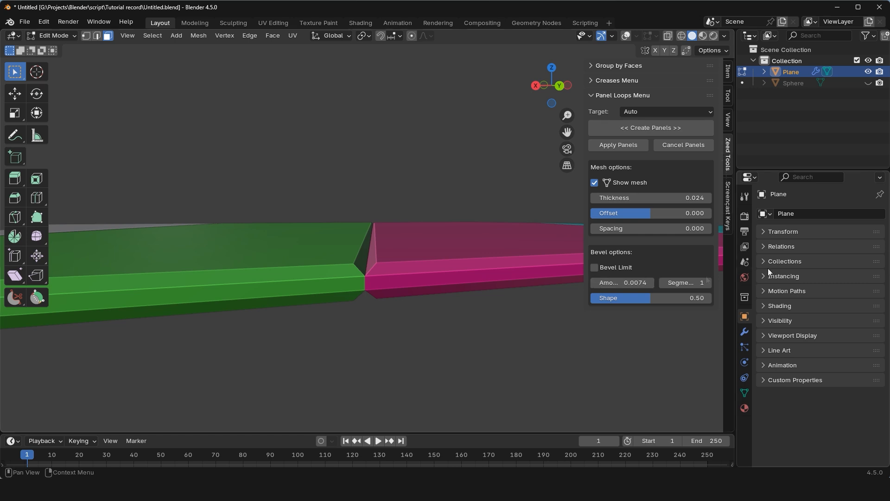
drag(678, 283, 706, 283)
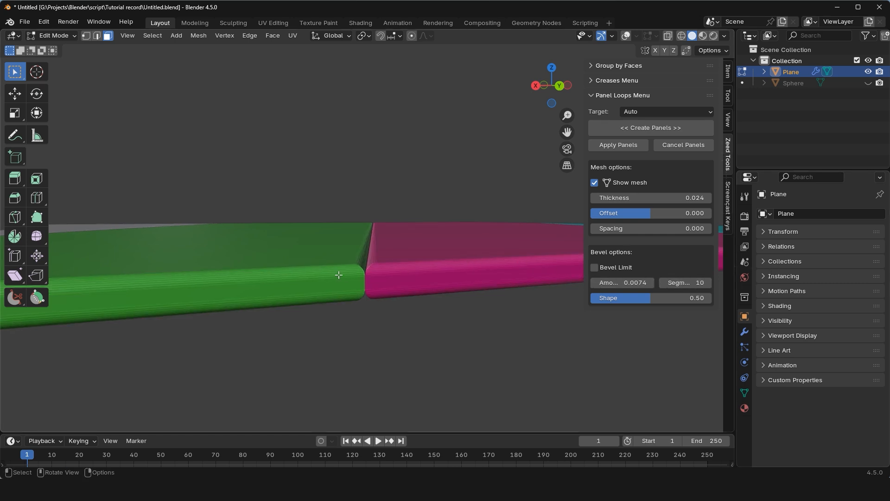
scroll(344, 275, up, 2)
drag(619, 300, 596, 299)
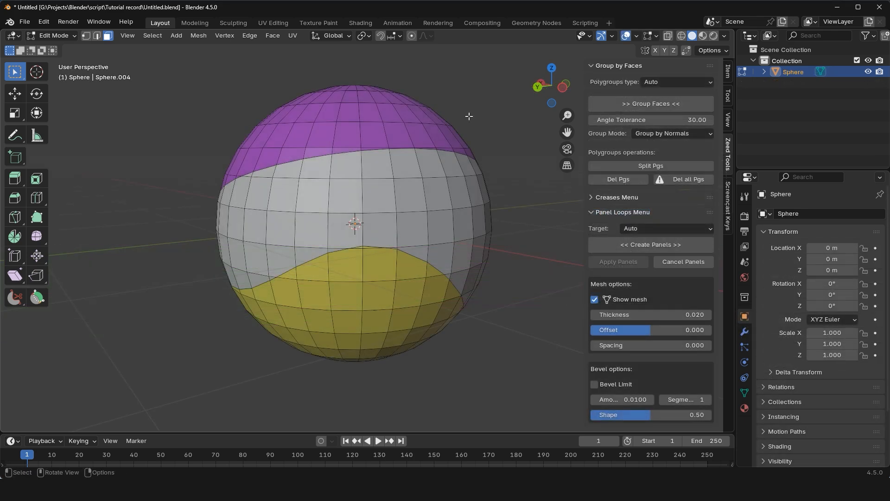
Create panels from the sphere's three polygroups and examine the seams between them for shading artifacts.
click(626, 246)
scroll(351, 238, up, 1)
scroll(351, 238, up, 3)
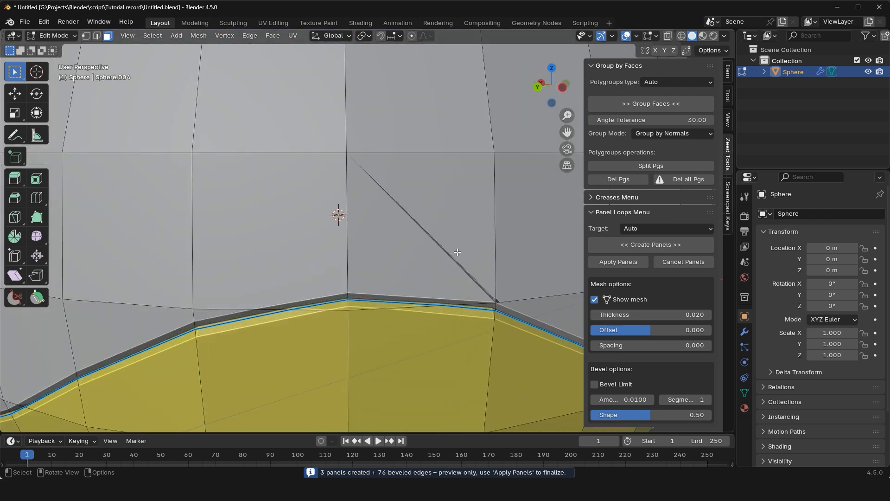
scroll(340, 213, down, 2)
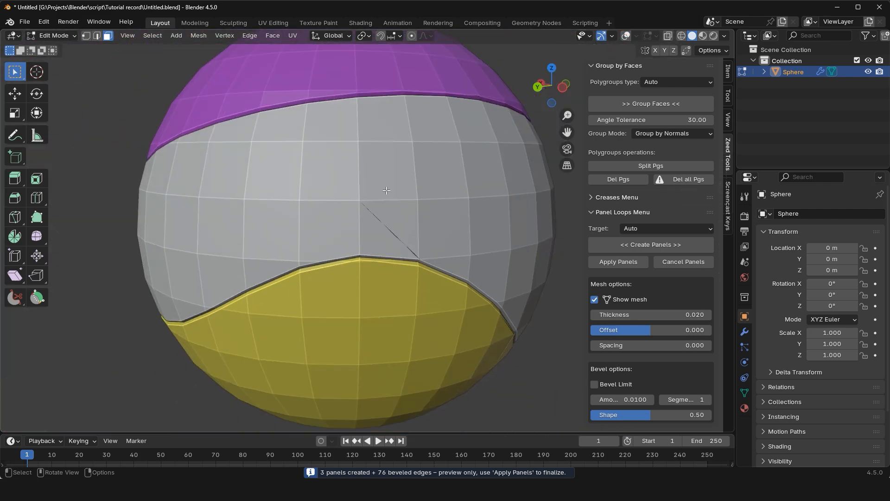
mouse_move(468, 243)
middle_down()
mouse_move(463, 180)
mouse_move(498, 210)
mouse_move(372, 215)
mouse_move(395, 231)
mouse_move(376, 213)
middle_up()
Smooth the sphere's panel borders in Sculpt Mode with the Relax Face Sets mesh filter, and apply the panels.
click(57, 35)
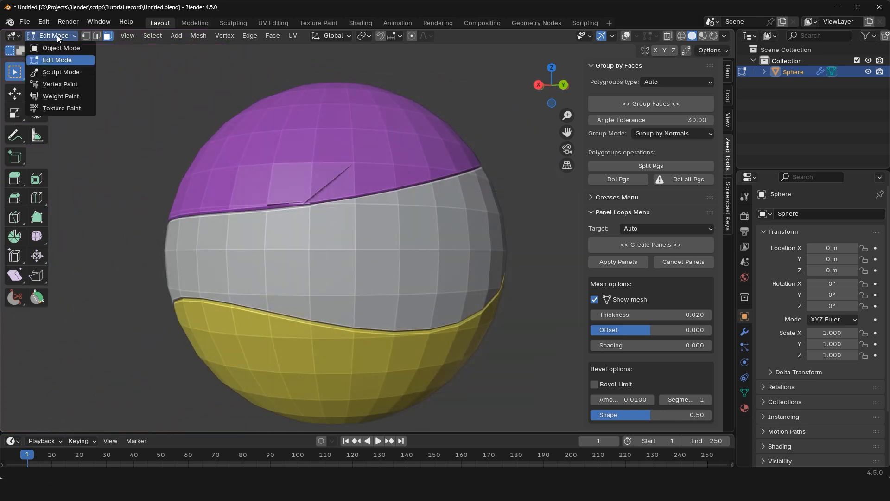
click(53, 75)
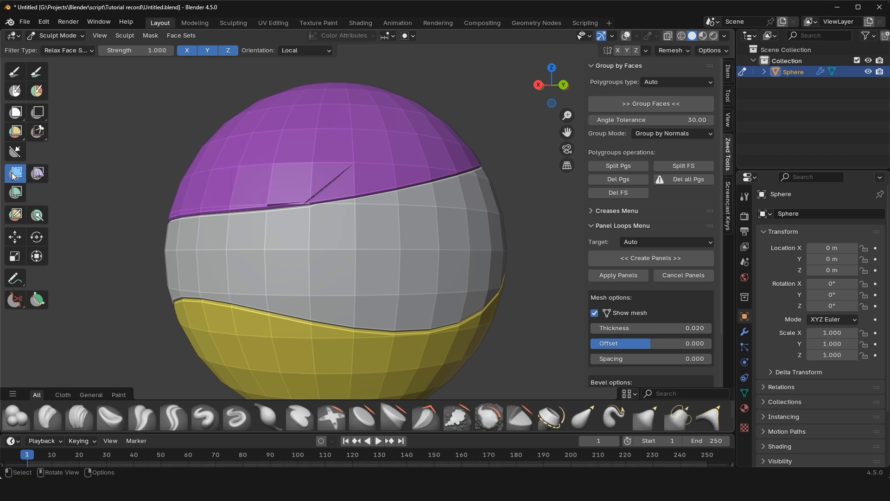
click(74, 52)
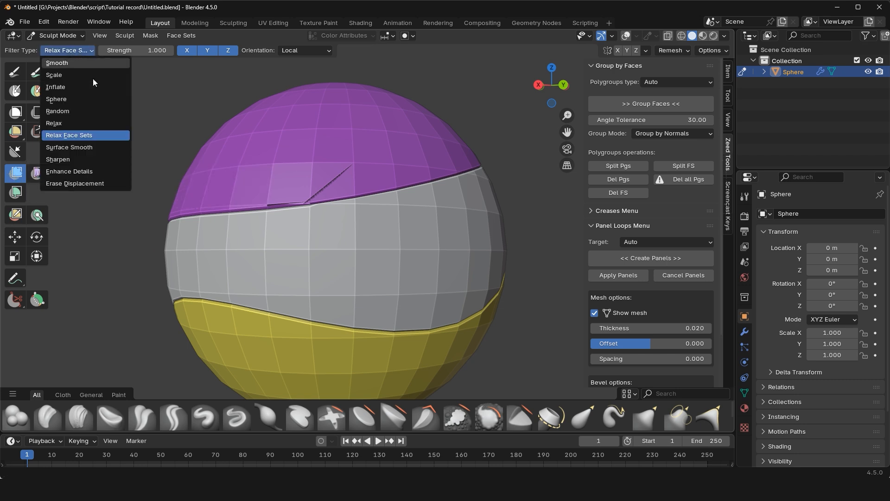
click(68, 136)
shift+middle_drag(340, 224, 367, 190)
drag(350, 184, 294, 231)
middle_drag(294, 230, 250, 235)
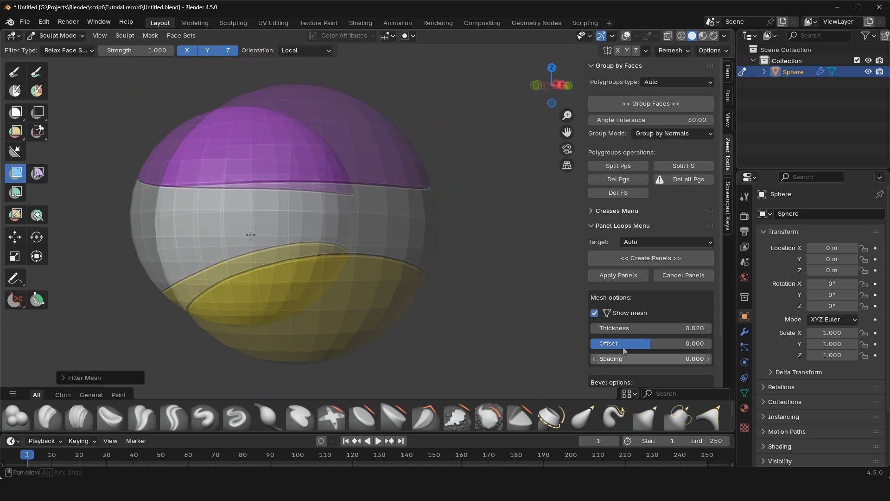
click(613, 275)
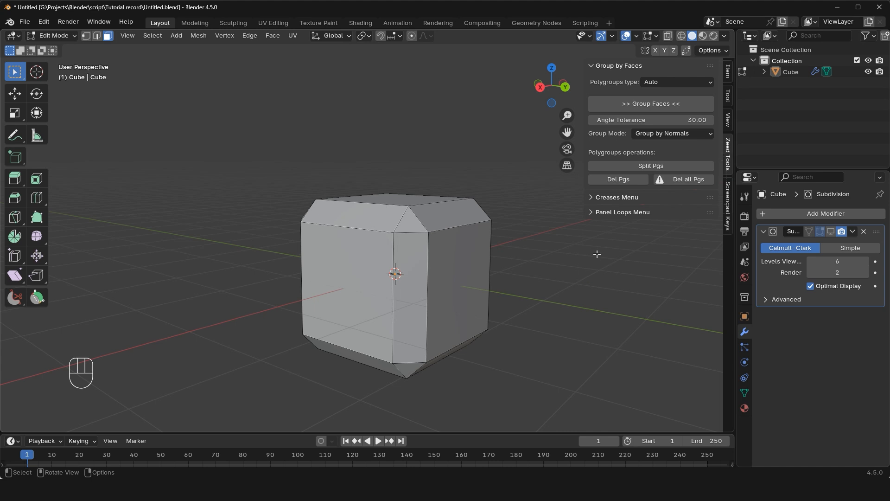
Display the cube's Subdivision modifier in Edit Mode and crease its edges by a 33.54 angle with a global crease value of 0.754.
click(592, 197)
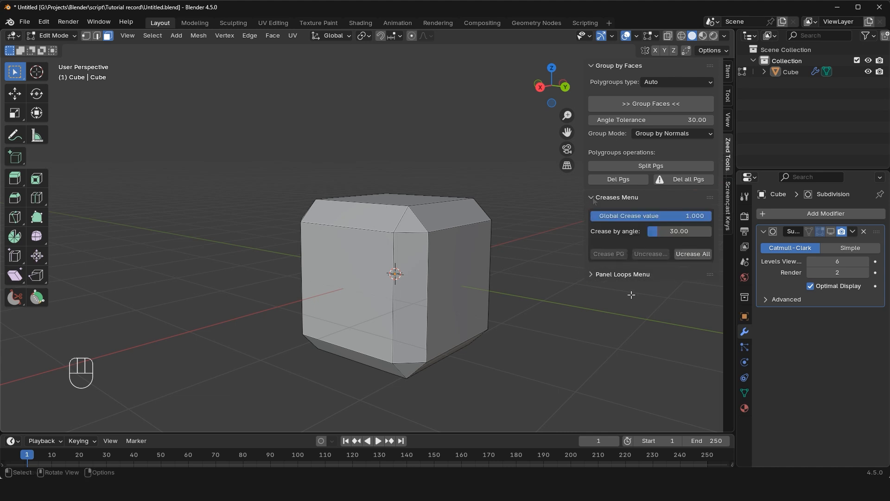
click(832, 231)
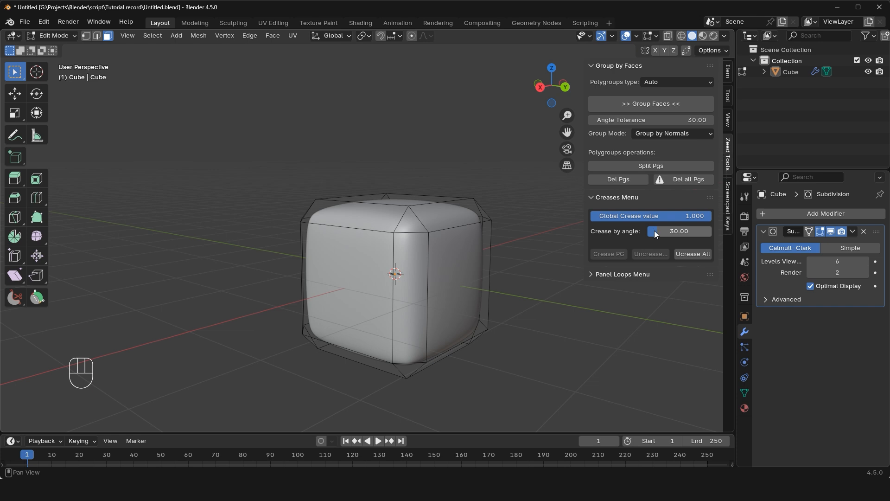
shift+drag(655, 230, 681, 216)
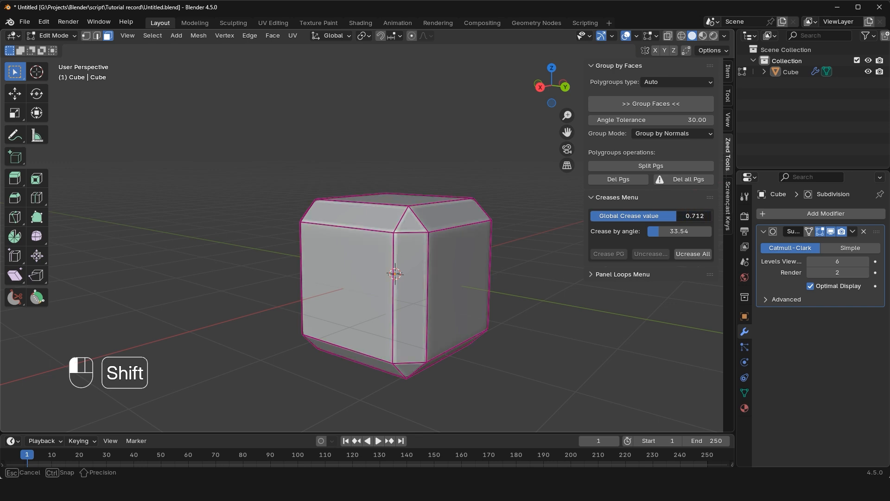
click(625, 36)
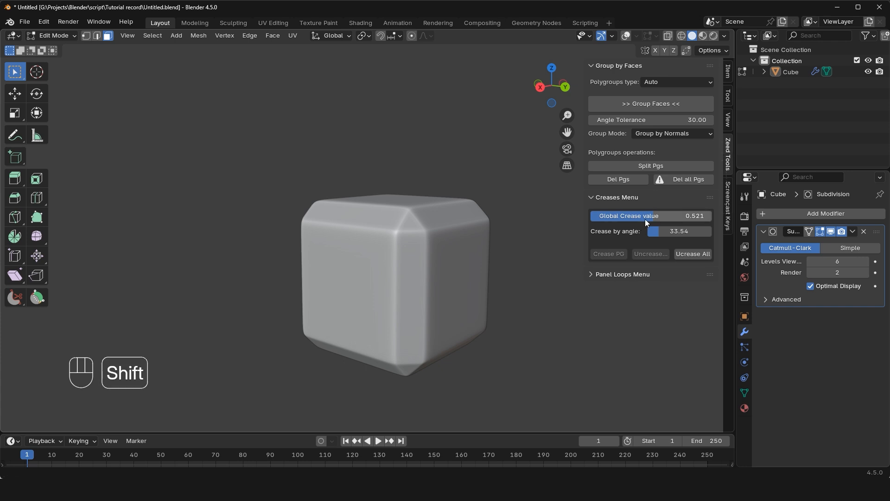
shift+drag(650, 218, 681, 218)
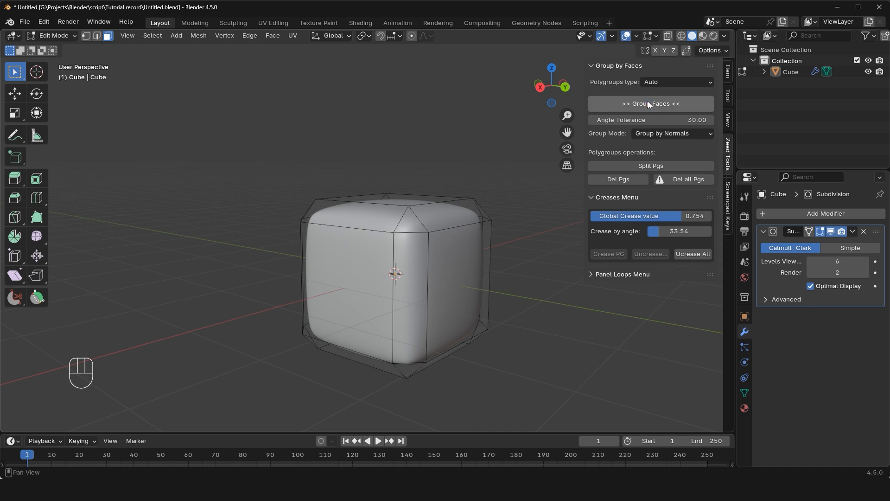
Group the cube's faces by normals and crease the polygroup borders.
click(648, 101)
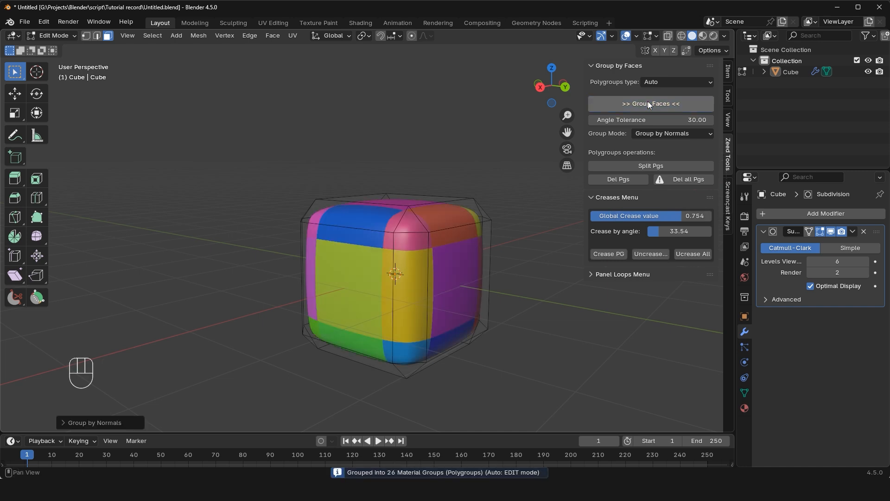
click(610, 255)
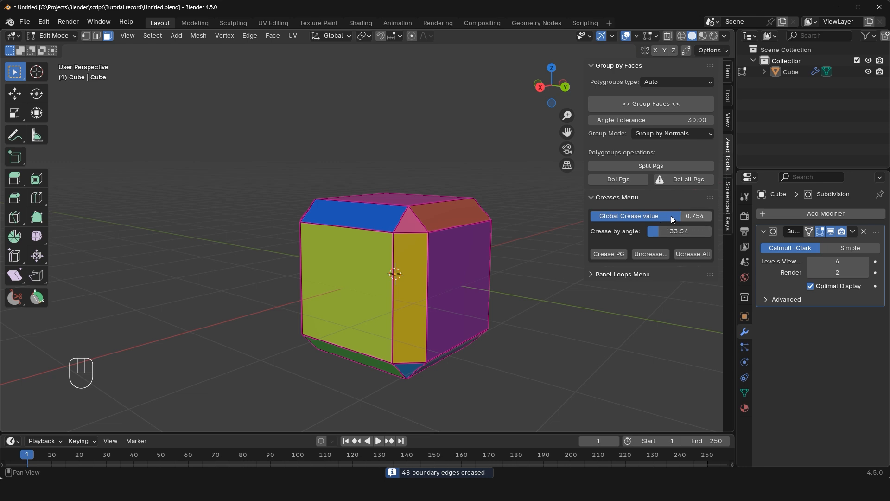
Raise the cube's global crease value to 0.910 and deselect the two faces on its front side.
shift+drag(671, 216, 675, 216)
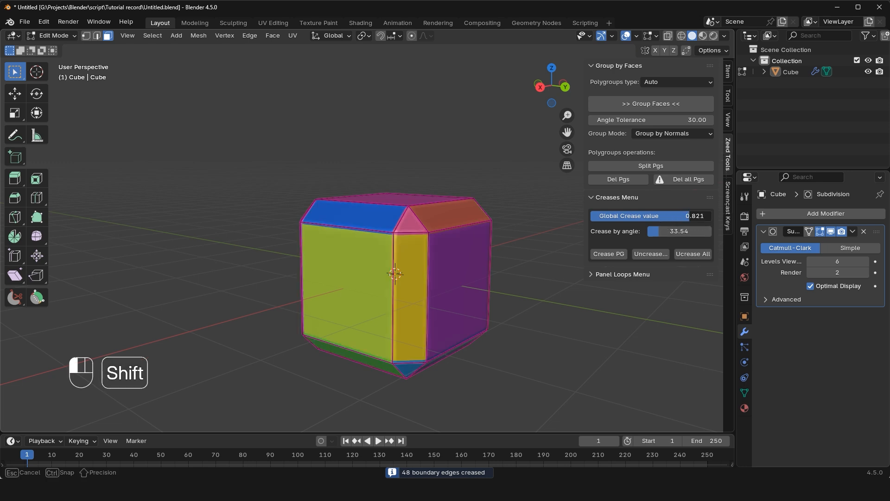
shift+drag(685, 215, 690, 215)
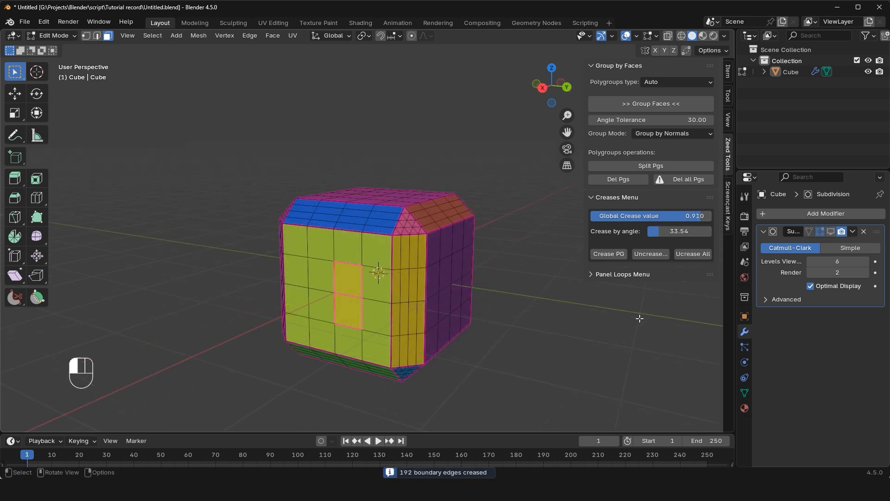
click(640, 318)
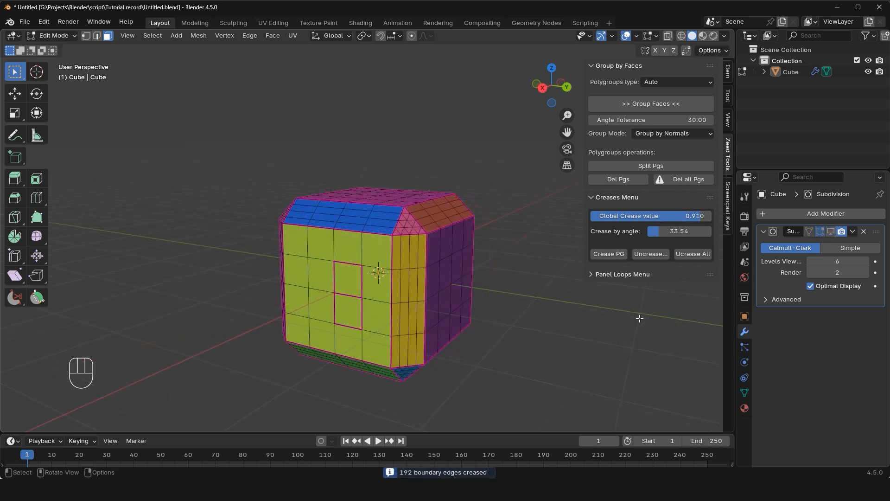
Uncrease the cube's polygroup borders and clear all remaining creases on the mesh.
click(644, 254)
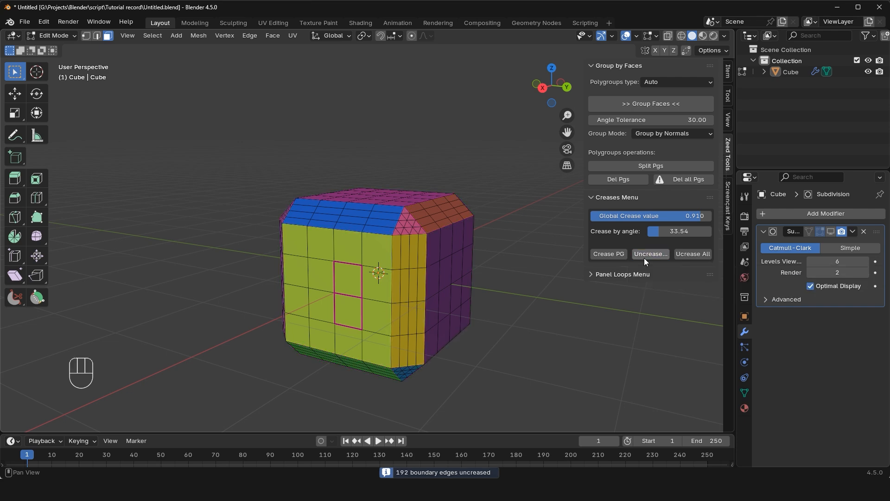
click(697, 258)
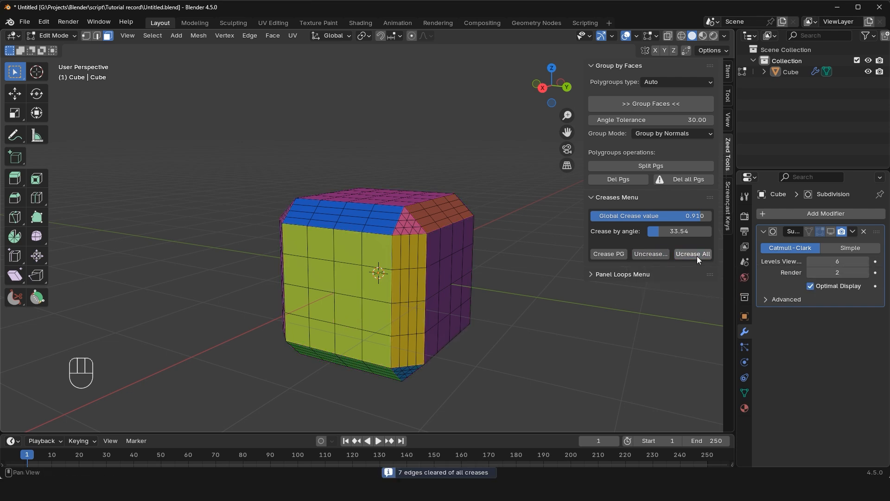
In Sculpt Mode, group the cube's faces by normals and crease the face set borders with Subdivision displayed and a global crease value of 0.479.
click(626, 103)
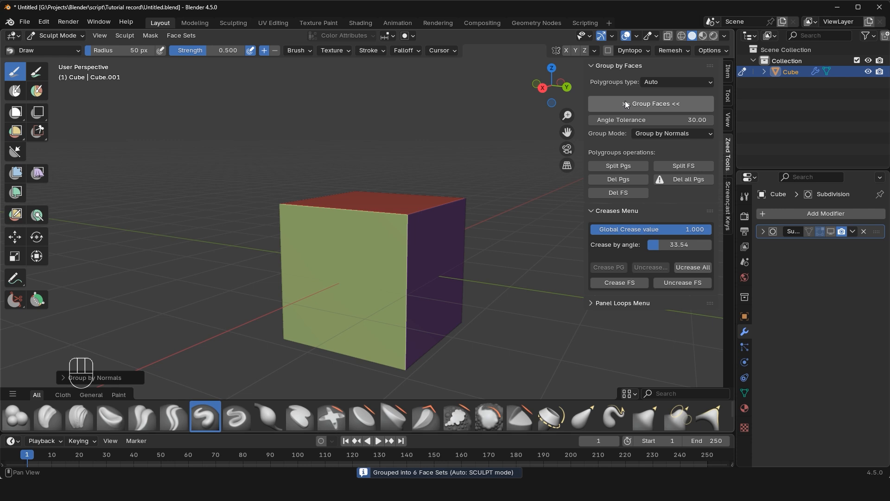
click(832, 231)
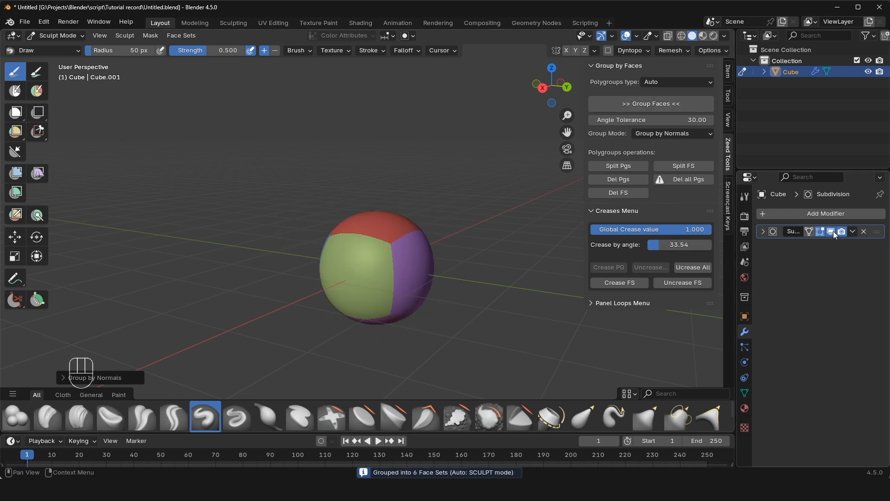
click(602, 282)
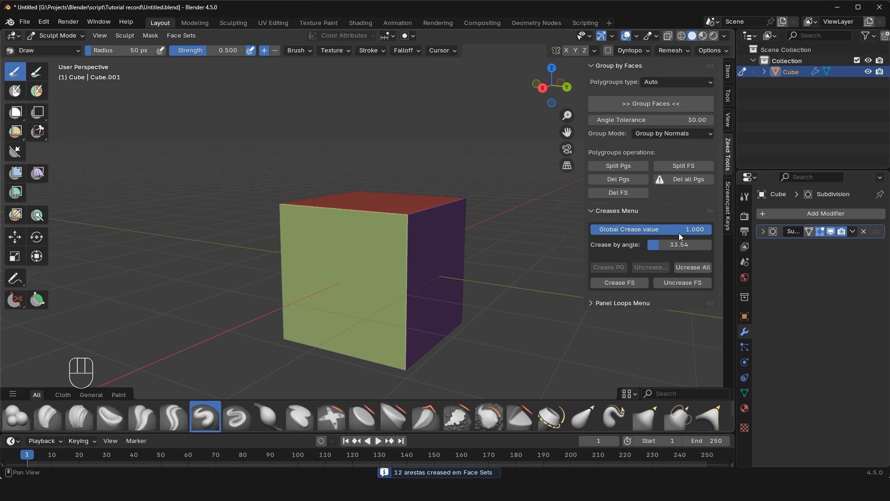
shift+drag(679, 231, 671, 231)
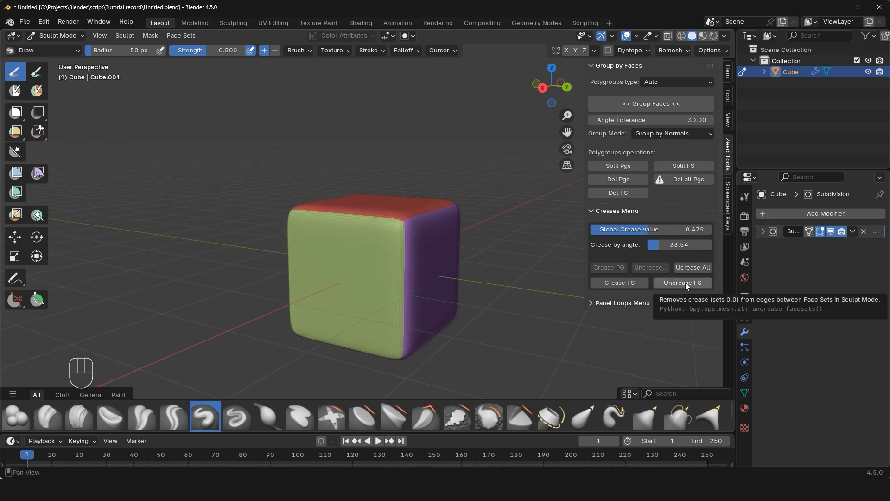